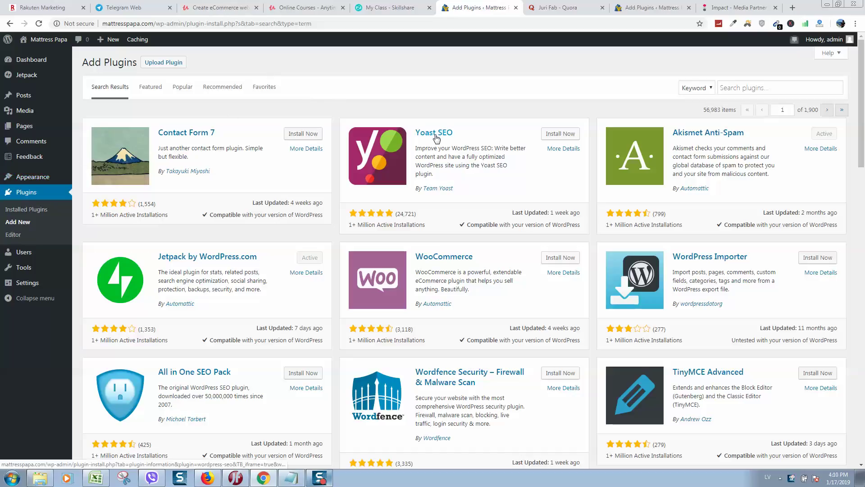
Leave the search results and show the Popular plugins listing, via the Recommended tab.
{"action": "scroll", "coordinate": [276, 152], "scroll_direction": "down", "scroll_amount": 3}
{"action": "scroll", "coordinate": [277, 152], "scroll_direction": "up", "scroll_amount": 3}
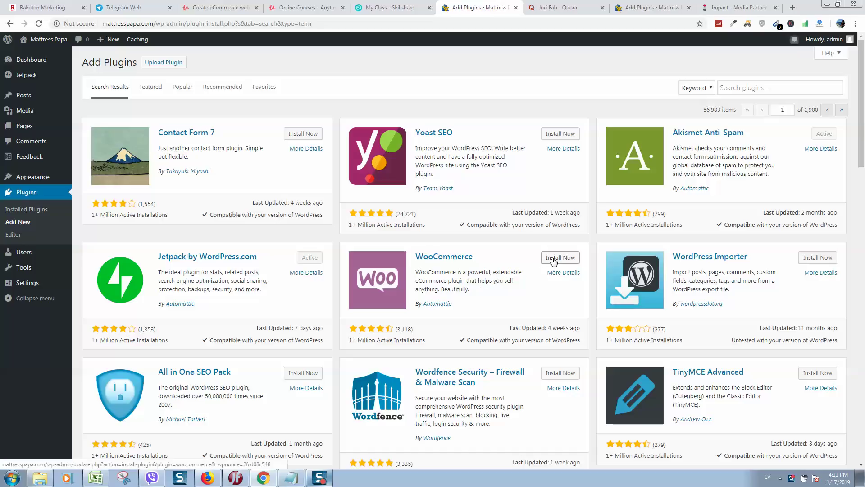
{"action": "left_click", "coordinate": [723, 88]}
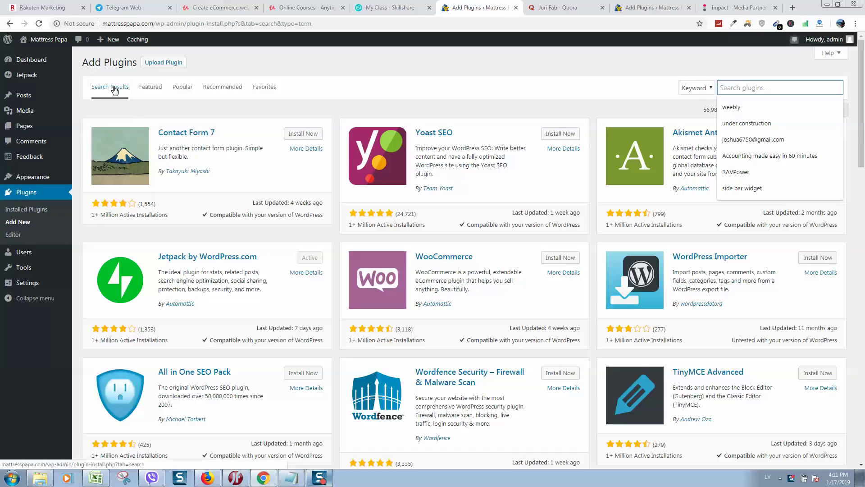
{"action": "left_click", "coordinate": [234, 87]}
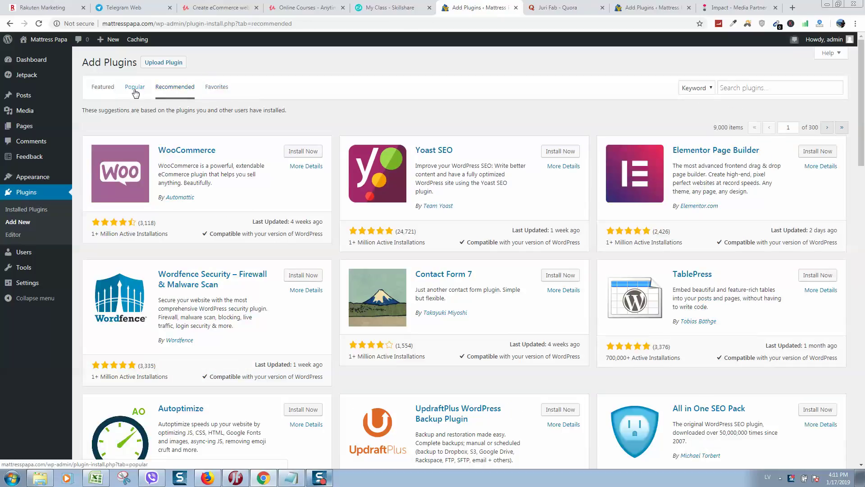
{"action": "left_click", "coordinate": [131, 91]}
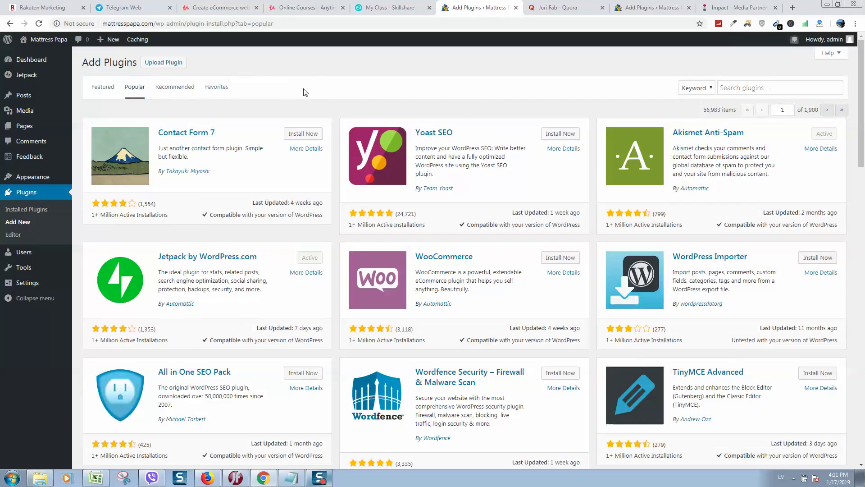
Search the plugin directory for 'WooCommerce' and install the official WooCommerce plugin from the results.
{"action": "left_click", "coordinate": [737, 86]}
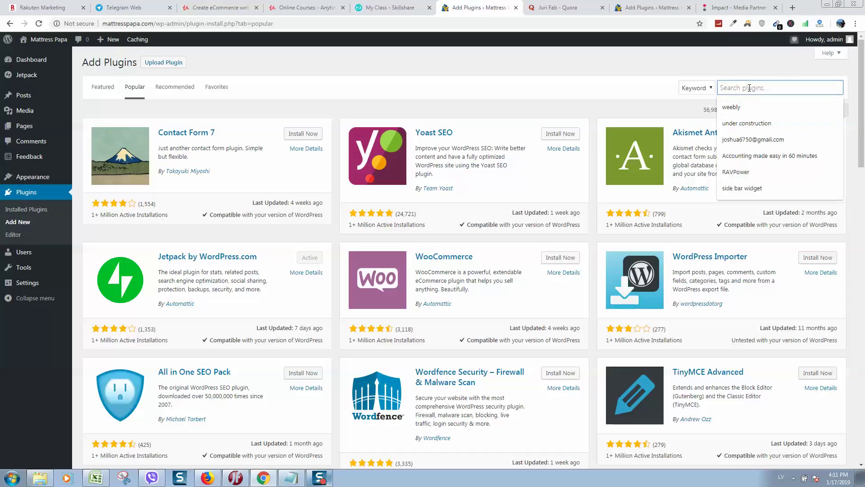
{"action": "type", "text": "WooCom"}
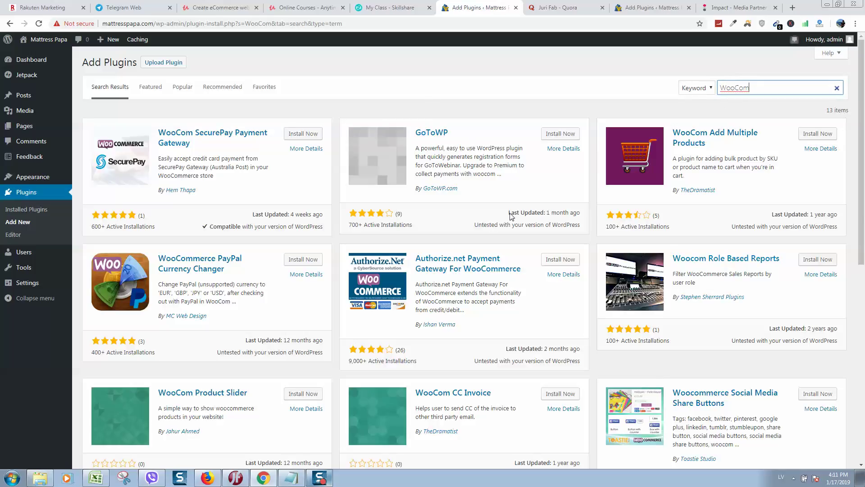
{"action": "scroll", "coordinate": [530, 225], "scroll_direction": "down", "scroll_amount": 2}
{"action": "scroll", "coordinate": [530, 225], "scroll_direction": "up", "scroll_amount": 2}
{"action": "scroll", "coordinate": [580, 218], "scroll_direction": "down", "scroll_amount": 4}
{"action": "scroll", "coordinate": [583, 218], "scroll_direction": "up", "scroll_amount": 4}
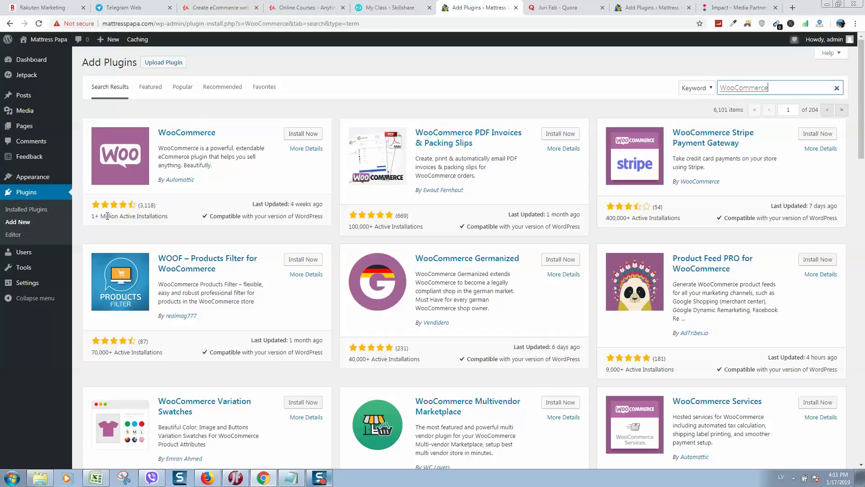
{"action": "left_click_drag", "start_coordinate": [105, 215], "coordinate": [158, 216]}
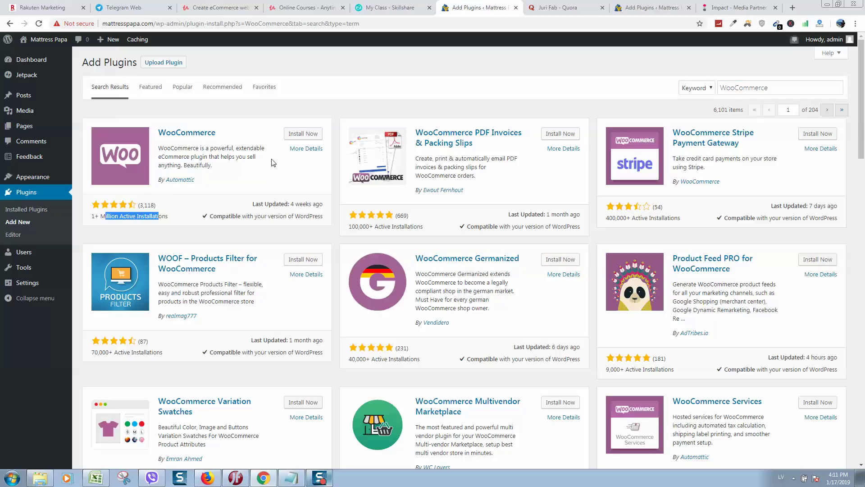
{"action": "left_click", "coordinate": [308, 134]}
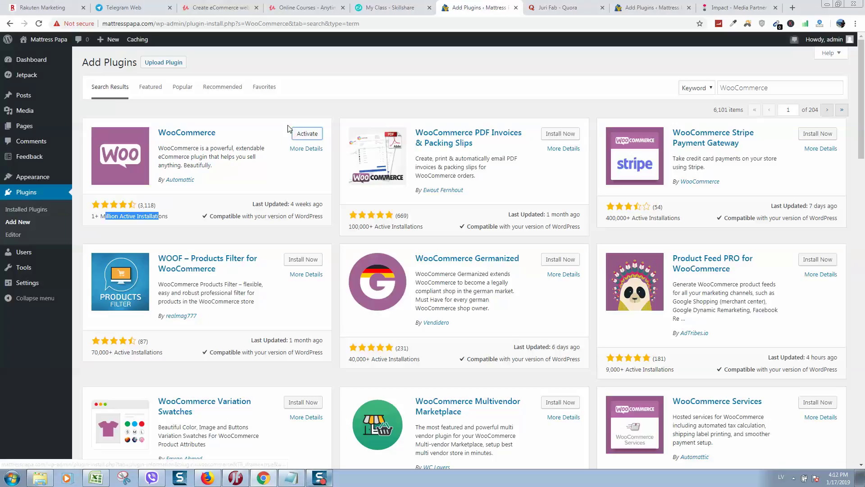
Install and activate WooCommerce, opening its setup wizard at the Store setup step.
{"action": "left_click", "coordinate": [293, 128]}
{"action": "left_click", "coordinate": [302, 131]}
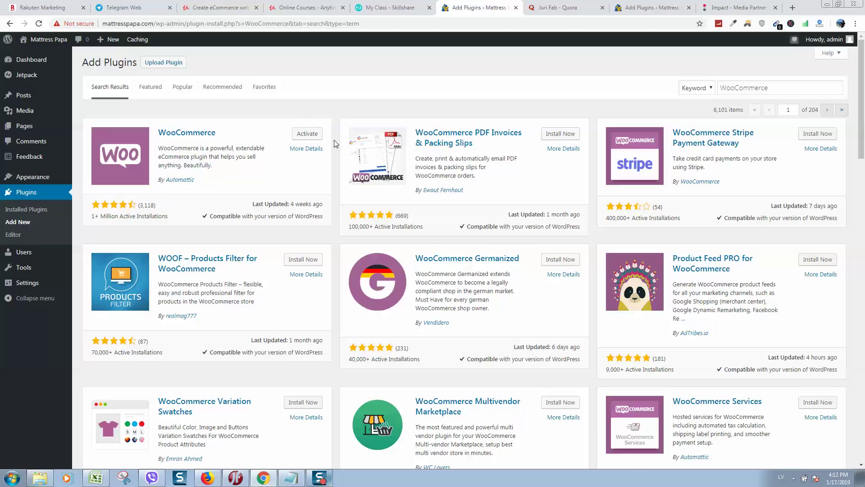
{"action": "left_click", "coordinate": [303, 141]}
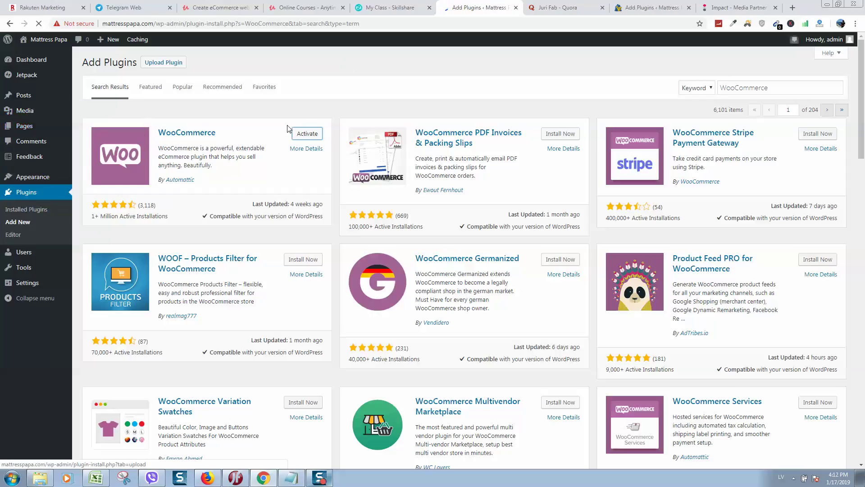
{"action": "left_click", "coordinate": [314, 136]}
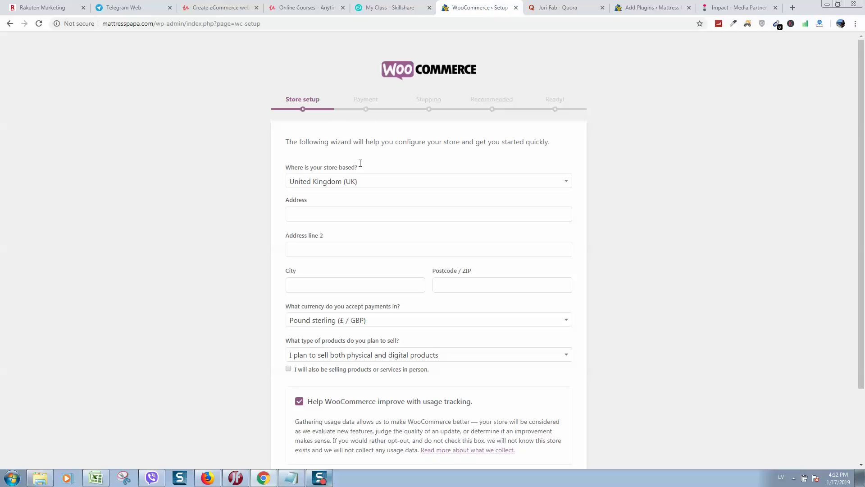
Look over the Store setup form and expand the 'Where is your store based?' country list.
{"action": "scroll", "coordinate": [465, 155], "scroll_direction": "down", "scroll_amount": 2}
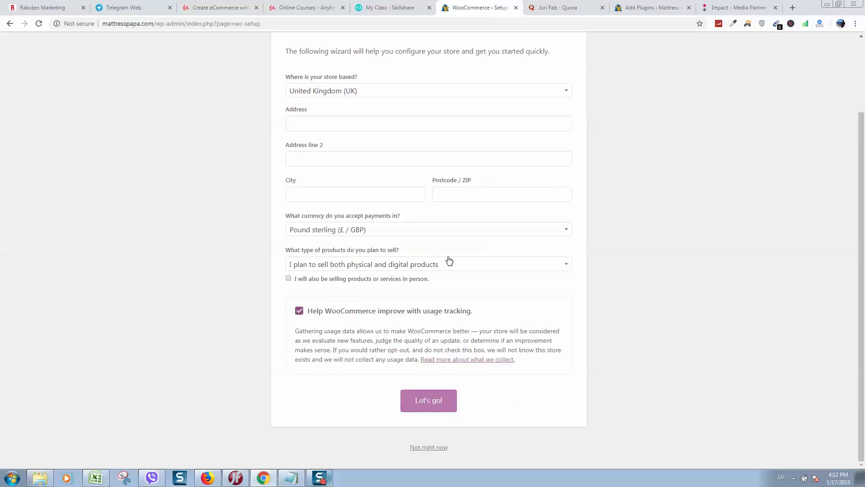
{"action": "scroll", "coordinate": [400, 116], "scroll_direction": "up", "scroll_amount": 2}
{"action": "scroll", "coordinate": [398, 167], "scroll_direction": "down", "scroll_amount": 2}
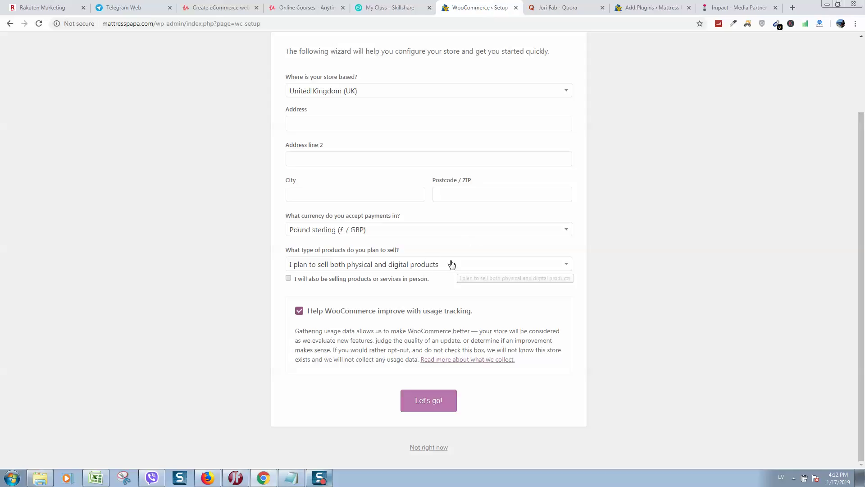
{"action": "scroll", "coordinate": [452, 264], "scroll_direction": "up", "scroll_amount": 3}
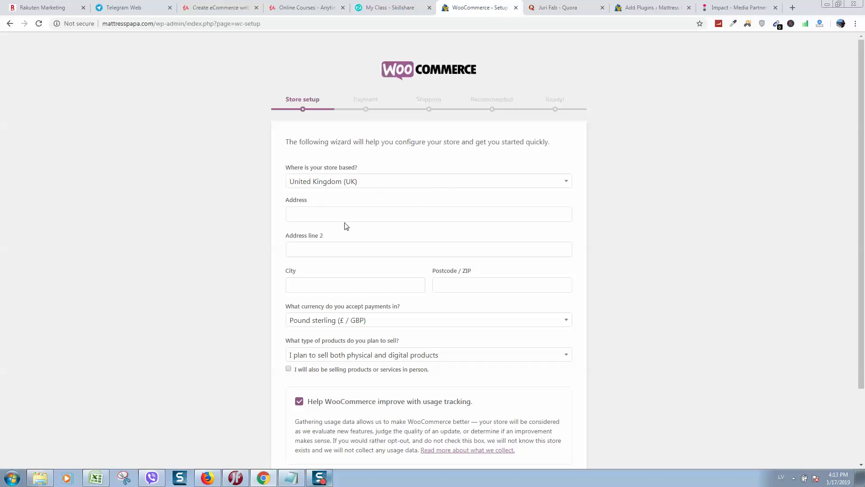
{"action": "left_click", "coordinate": [361, 182]}
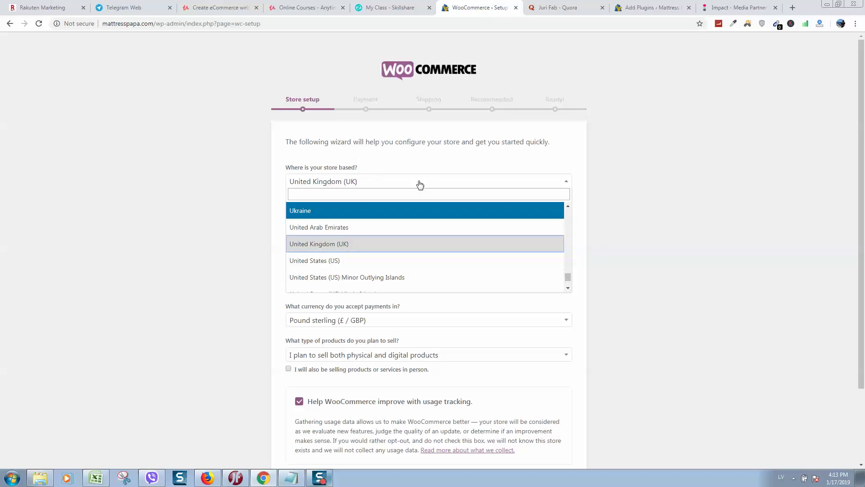
Set the store country to United States (US) and fill the address from a saved suggestion.
{"action": "left_click", "coordinate": [338, 259]}
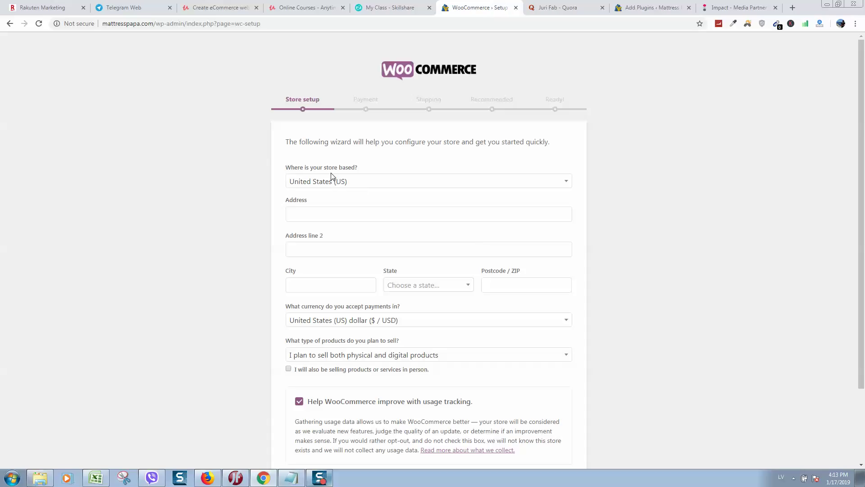
{"action": "scroll", "coordinate": [356, 205], "scroll_direction": "down", "scroll_amount": 2}
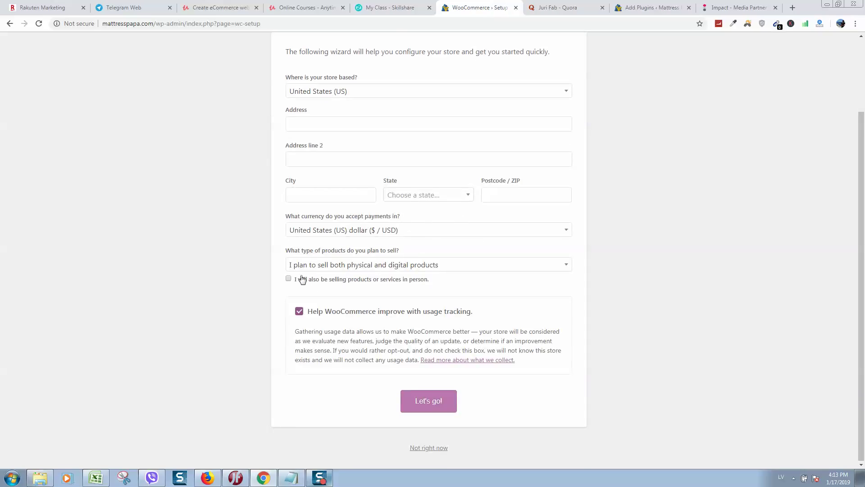
{"action": "scroll", "coordinate": [333, 203], "scroll_direction": "up", "scroll_amount": 2}
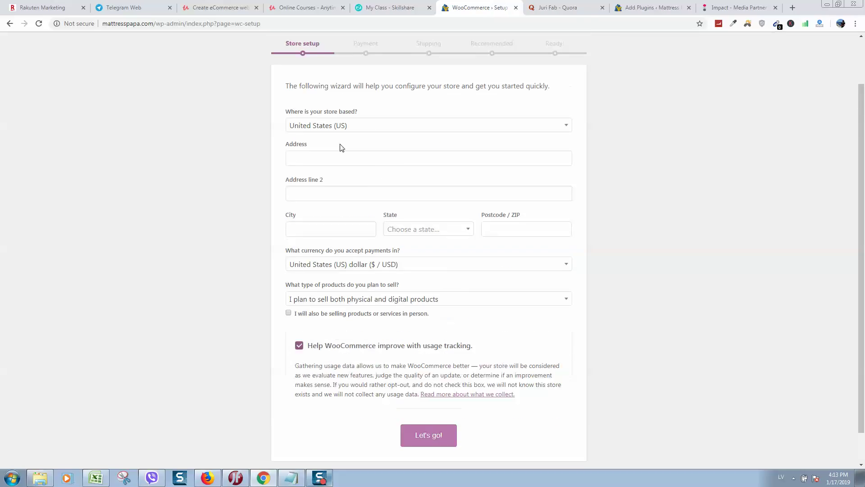
{"action": "left_click", "coordinate": [327, 218]}
{"action": "left_click", "coordinate": [212, 232]}
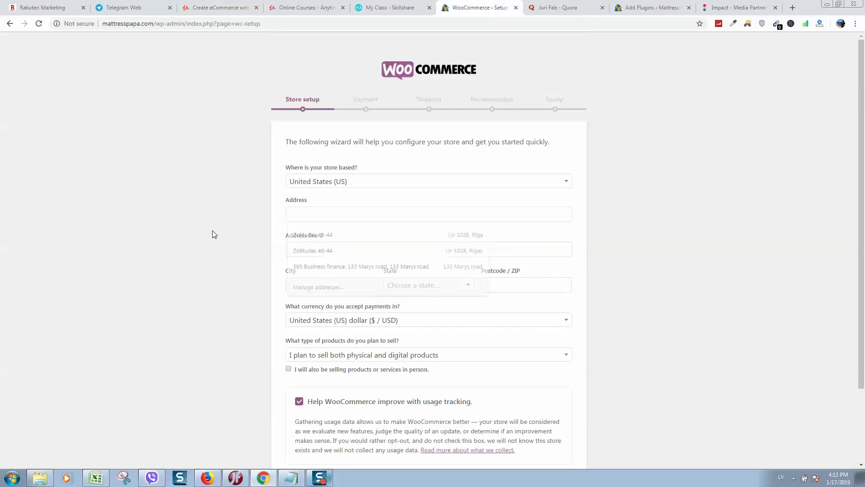
{"action": "left_click", "coordinate": [301, 217]}
{"action": "left_click", "coordinate": [339, 271]}
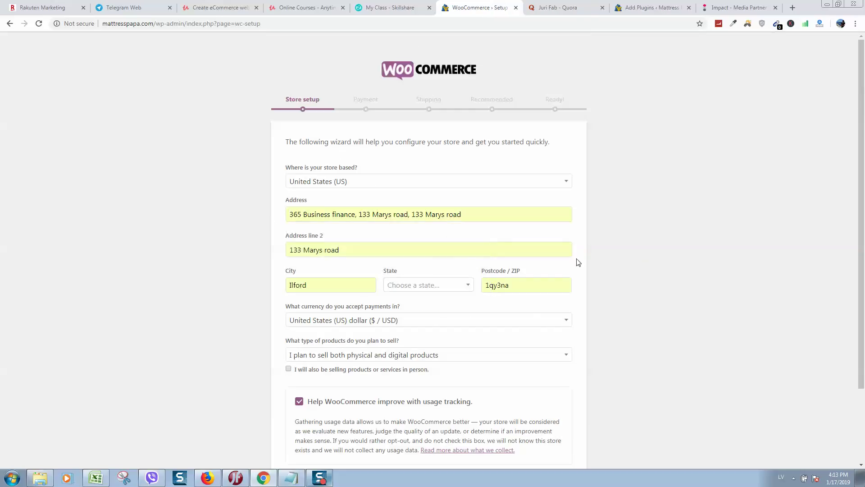
Search the state list for NY and paste a New York street address into Address.
{"action": "left_click", "coordinate": [394, 293]}
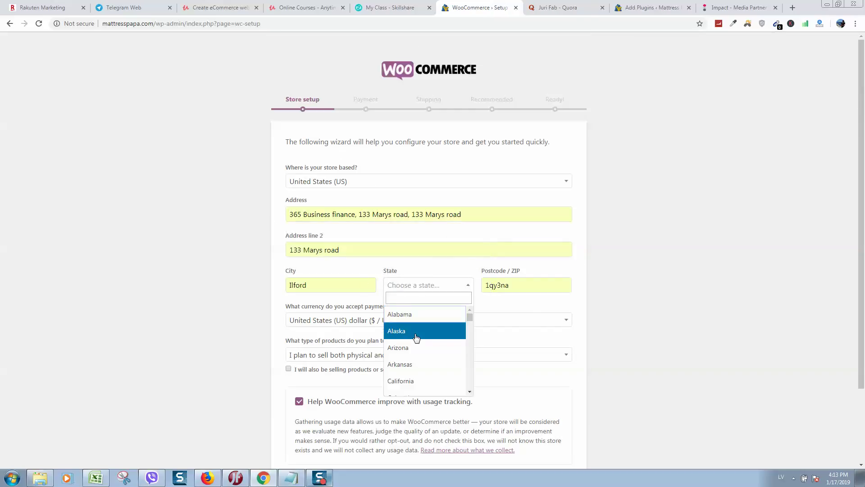
{"action": "type", "text": "ny"}
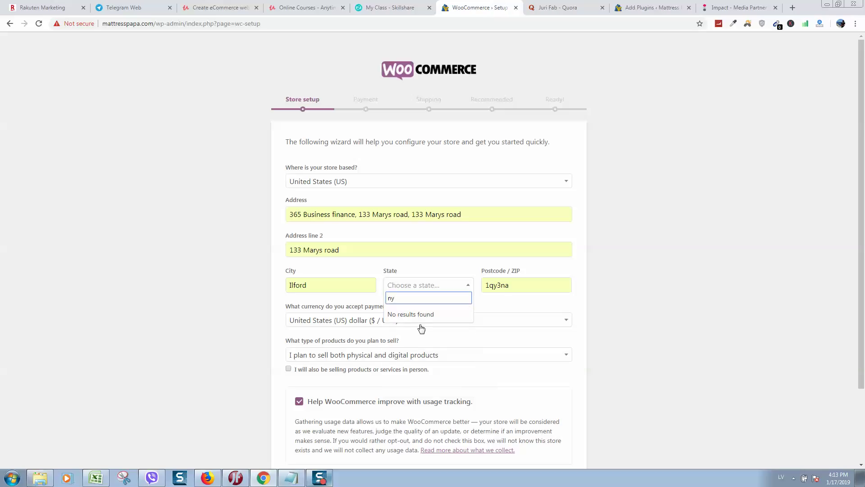
{"action": "key", "text": "BackSpace"}
{"action": "key", "text": "BackSpace"}
{"action": "type", "text": "NY"}
{"action": "triple_click", "coordinate": [451, 211]}
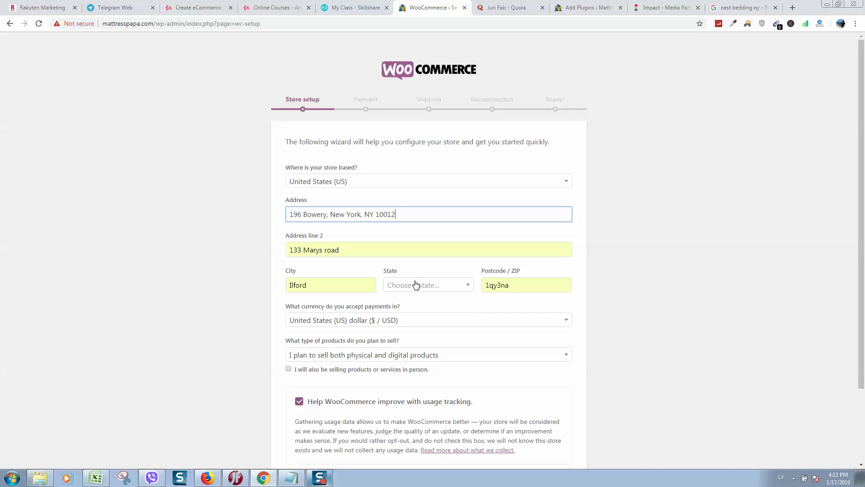
Search the states for NY again, set City to NY and enter postcode 100.
{"action": "left_click", "coordinate": [419, 284]}
{"action": "type", "text": "ny"}
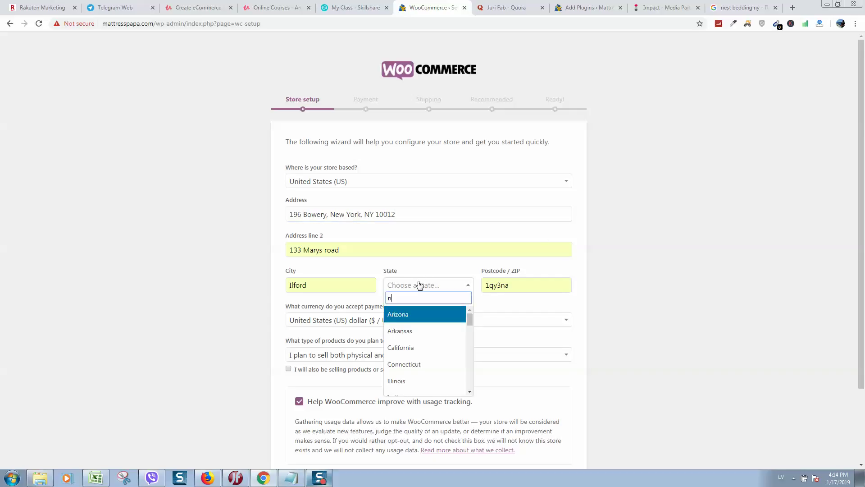
{"action": "key", "text": "BackSpace"}
{"action": "key", "text": "BackSpace"}
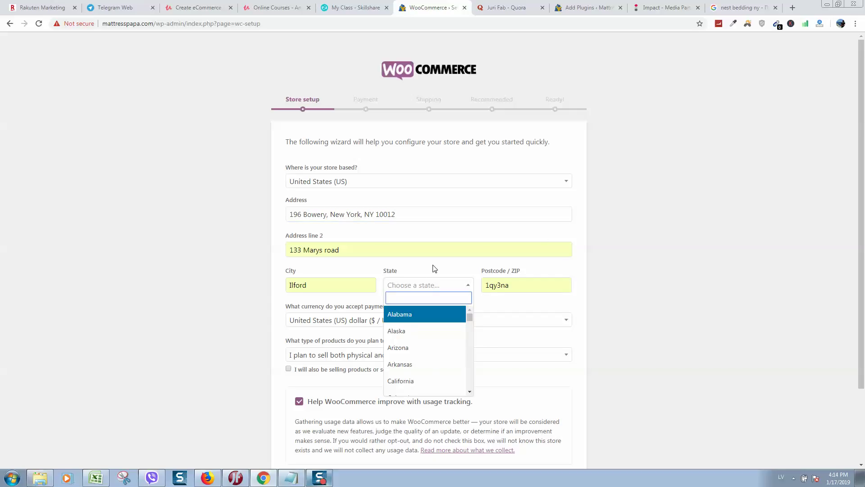
{"action": "type", "text": "NY"}
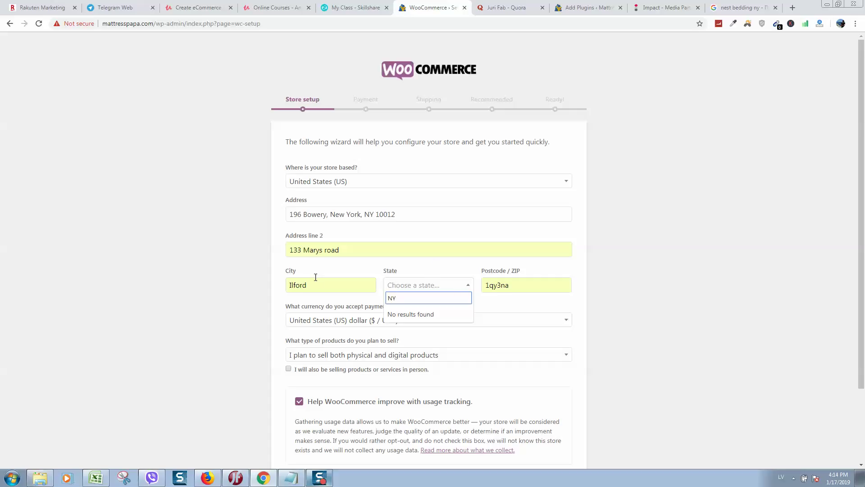
{"action": "left_click", "coordinate": [315, 284]}
{"action": "double_click", "coordinate": [324, 283]}
{"action": "type", "text": "NY"}
{"action": "key", "text": "Tab"}
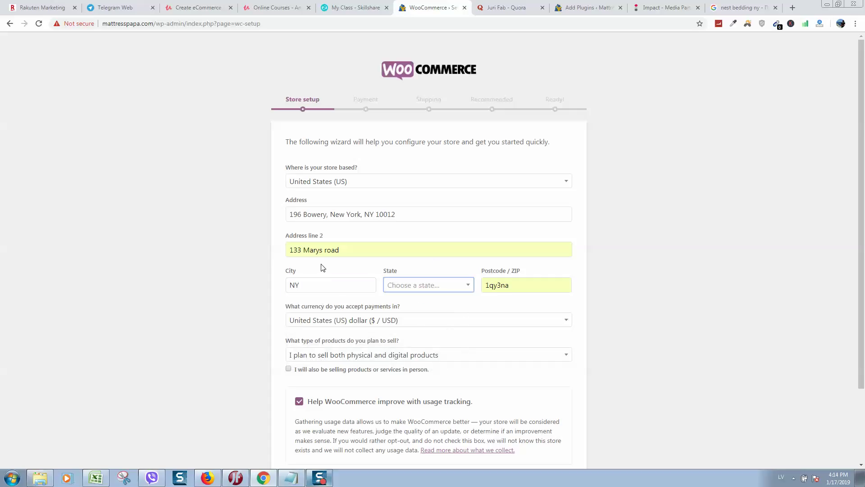
{"action": "left_click", "coordinate": [482, 271]}
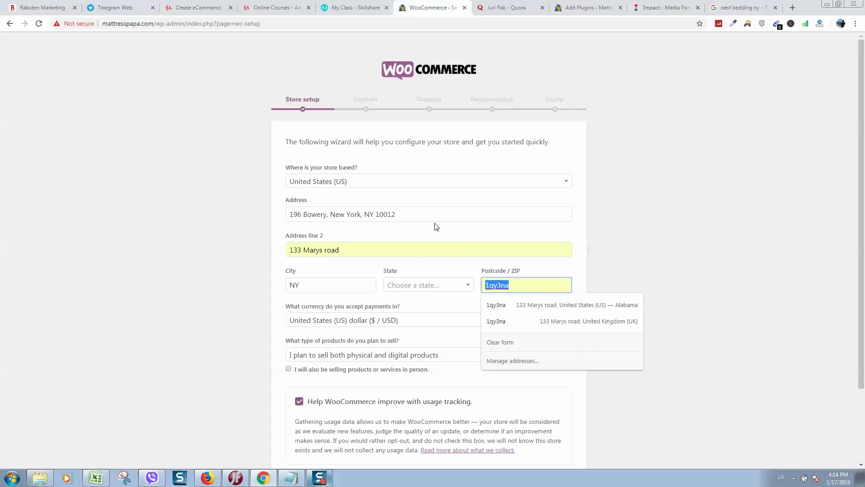
{"action": "type", "text": "10012"}
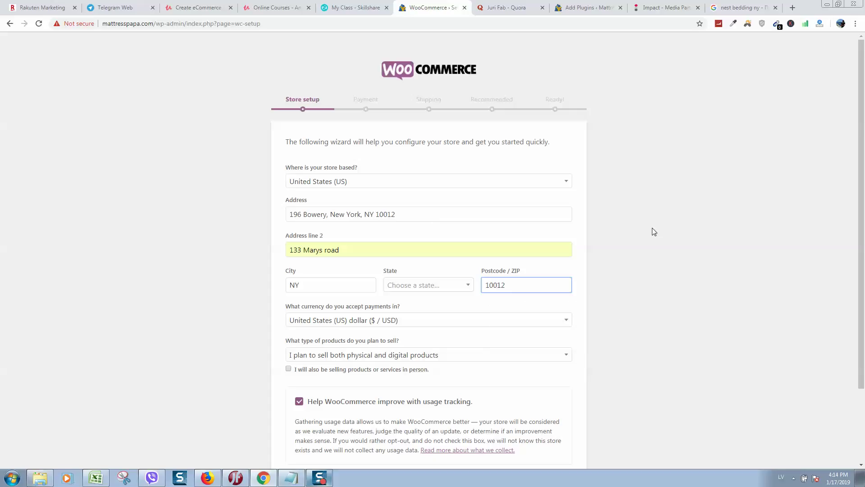
{"action": "left_click", "coordinate": [654, 232]}
{"action": "left_click_drag", "start_coordinate": [393, 213], "coordinate": [280, 213]}
{"action": "key", "text": "ctrl+c"}
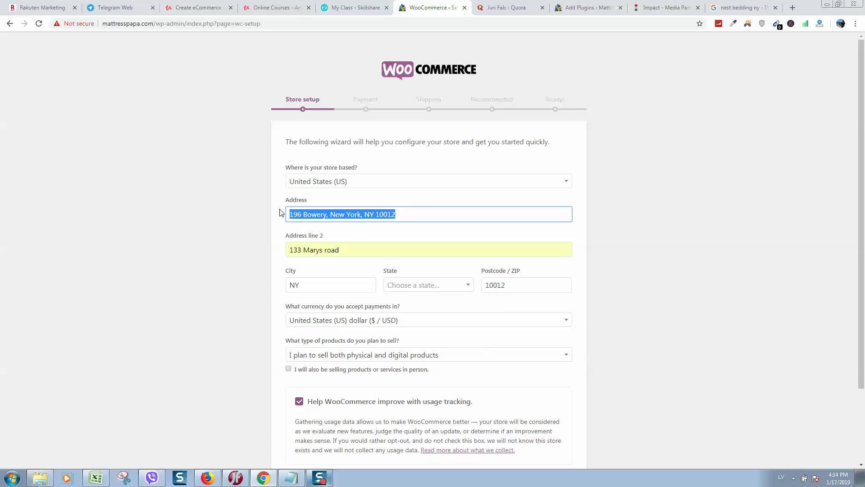
{"action": "left_click_drag", "start_coordinate": [356, 249], "coordinate": [189, 263]}
{"action": "key", "text": "ctrl+v"}
{"action": "scroll", "coordinate": [349, 289], "scroll_direction": "down", "scroll_amount": 2}
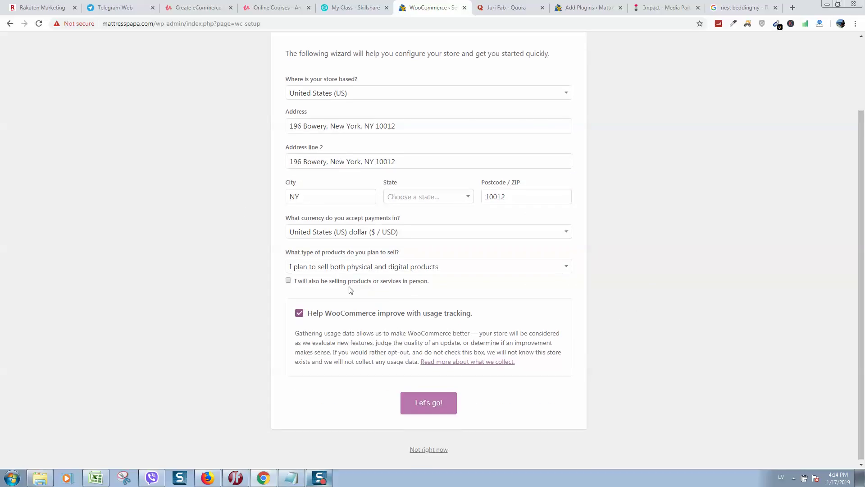
Choose to sell physical products only and try submitting the store details.
{"action": "left_click", "coordinate": [328, 265]}
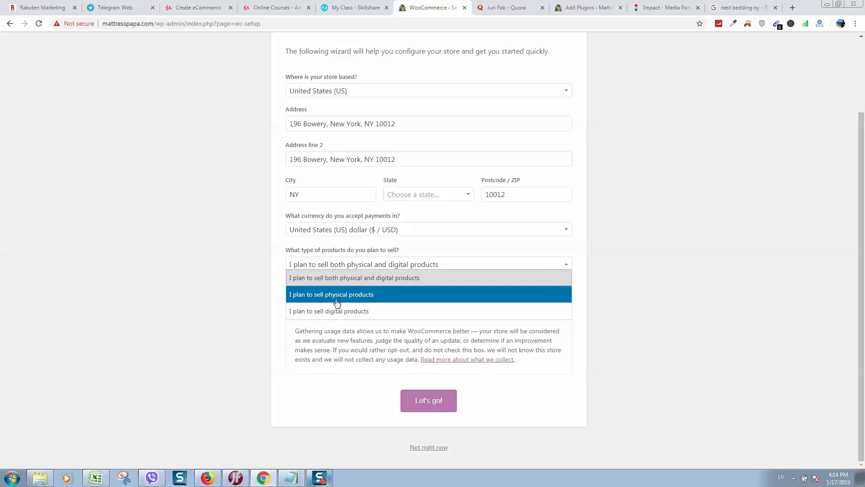
{"action": "left_click", "coordinate": [338, 295]}
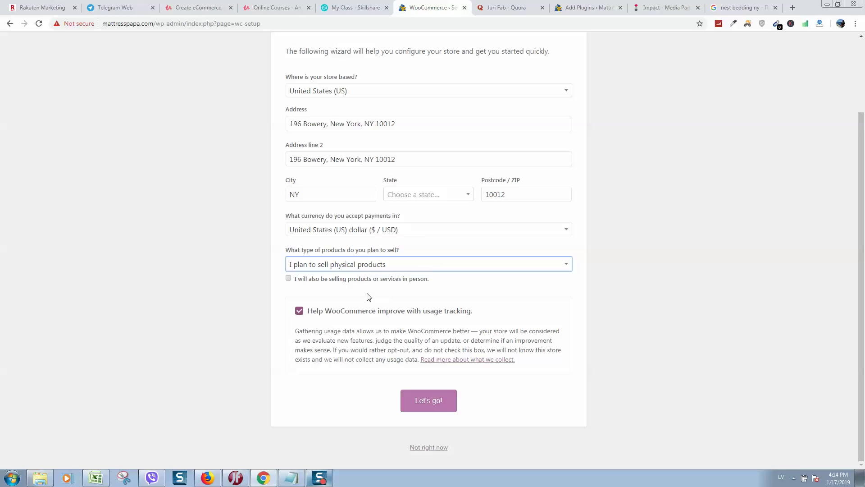
{"action": "scroll", "coordinate": [434, 203], "scroll_direction": "up", "scroll_amount": 2}
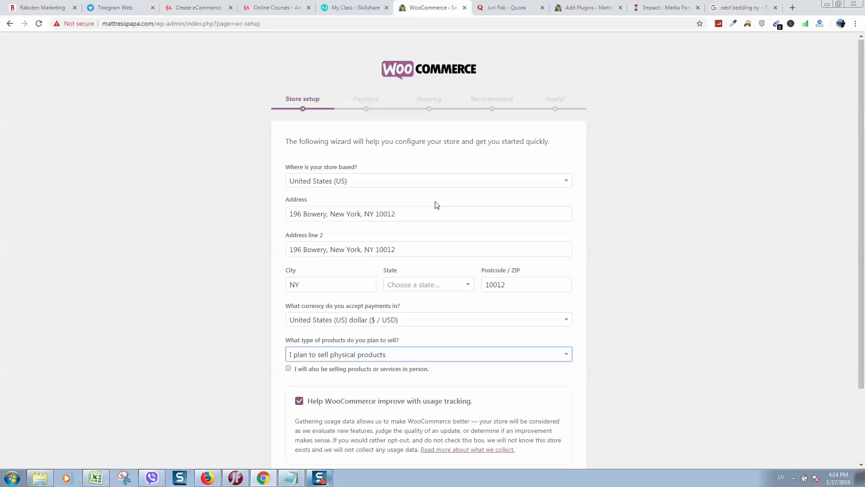
{"action": "scroll", "coordinate": [454, 265], "scroll_direction": "down", "scroll_amount": 2}
{"action": "left_click", "coordinate": [427, 401]}
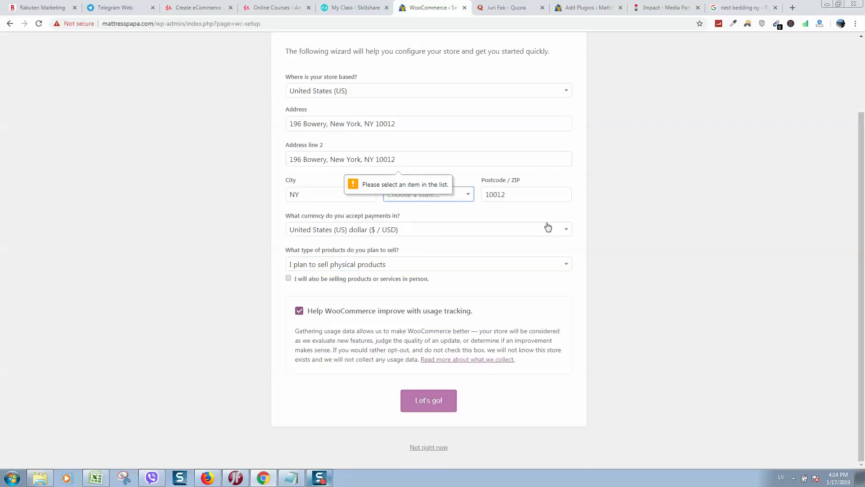
Delete the duplicate 10012 from Address line 2 and pick New York as the state.
{"action": "double_click", "coordinate": [382, 159]}
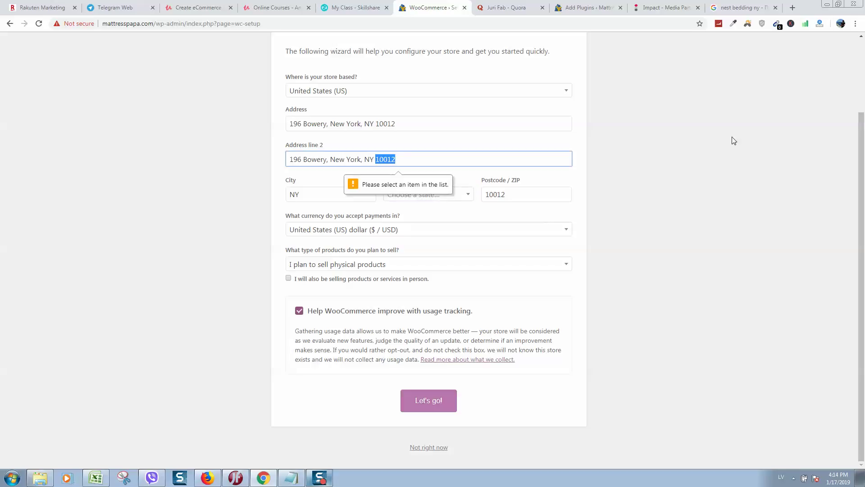
{"action": "key", "text": "BackSpace"}
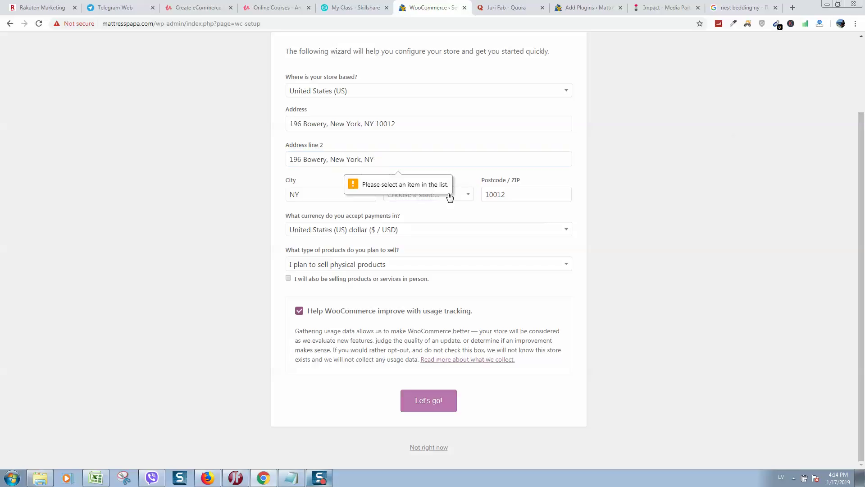
{"action": "left_click", "coordinate": [450, 195]}
{"action": "scroll", "coordinate": [454, 248], "scroll_direction": "down", "scroll_amount": 1}
{"action": "scroll", "coordinate": [454, 248], "scroll_direction": "down", "scroll_amount": 5}
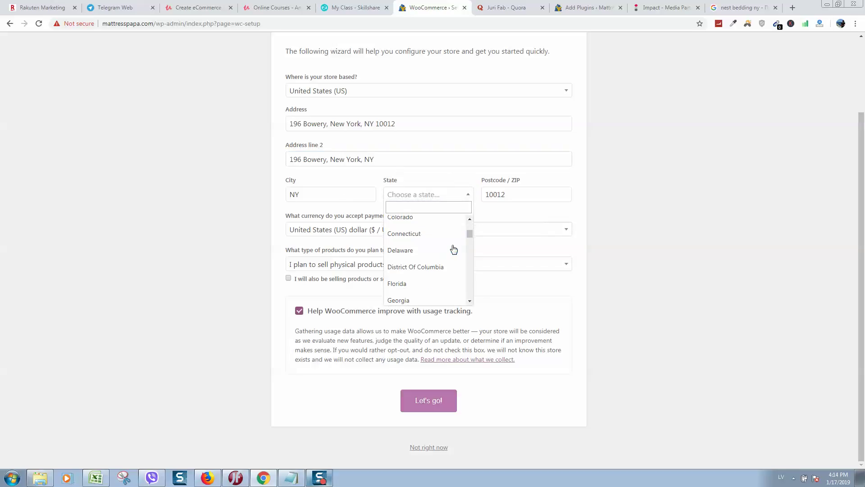
{"action": "scroll", "coordinate": [457, 255], "scroll_direction": "down", "scroll_amount": 5}
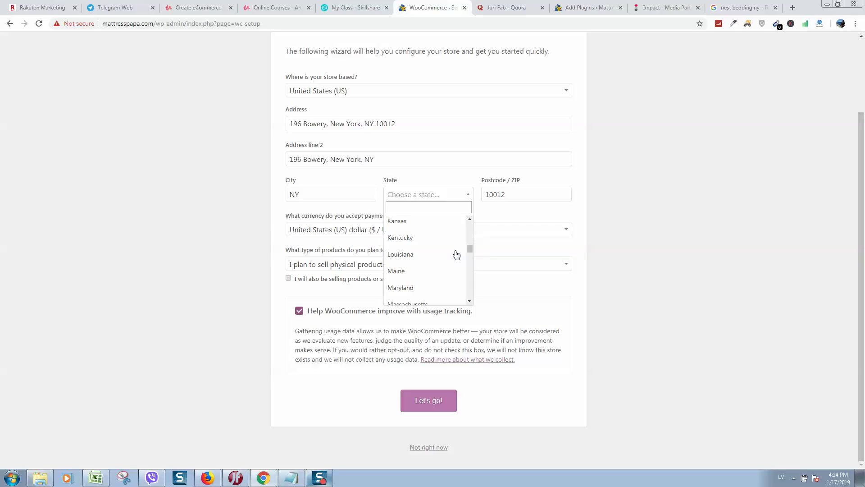
{"action": "scroll", "coordinate": [456, 255], "scroll_direction": "down", "scroll_amount": 2}
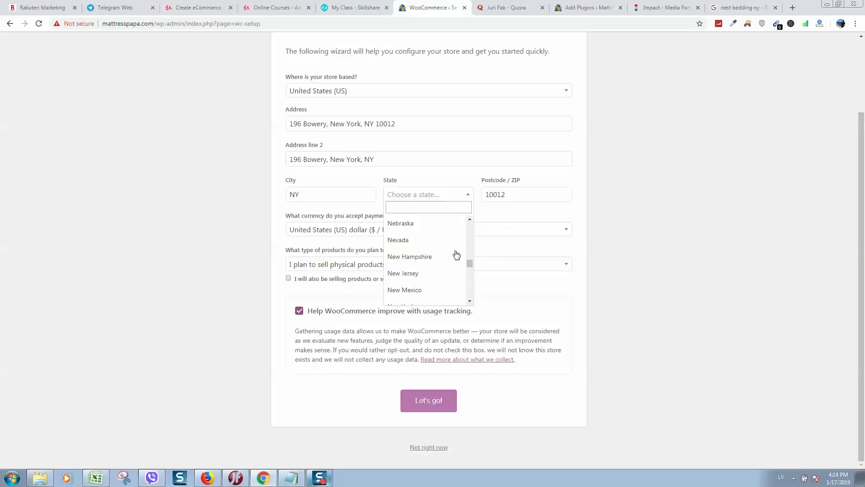
{"action": "scroll", "coordinate": [456, 255], "scroll_direction": "down", "scroll_amount": 2}
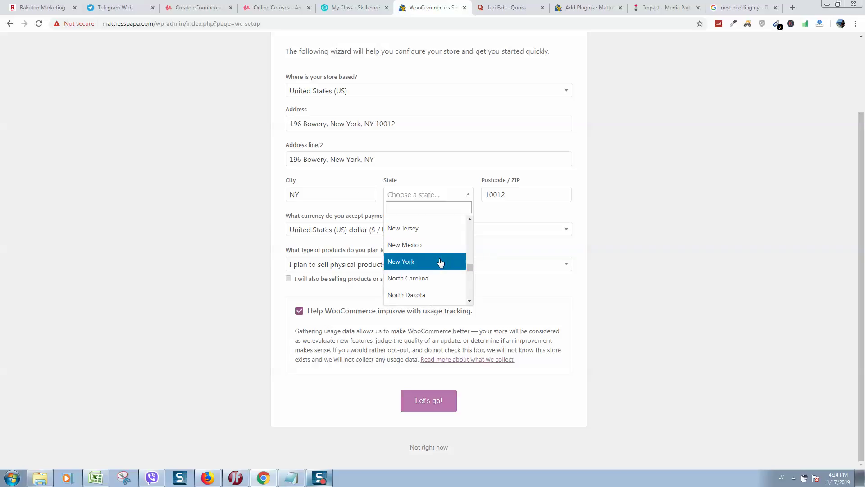
{"action": "left_click", "coordinate": [441, 260]}
Continue to the payment step and try cash on delivery, check and BACS toggles, leaving all off.
{"action": "left_click", "coordinate": [429, 402]}
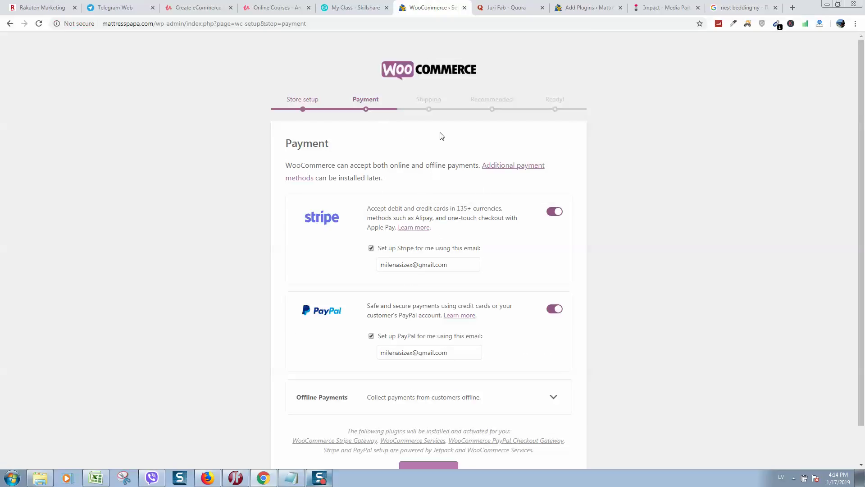
{"action": "scroll", "coordinate": [450, 189], "scroll_direction": "down", "scroll_amount": 1}
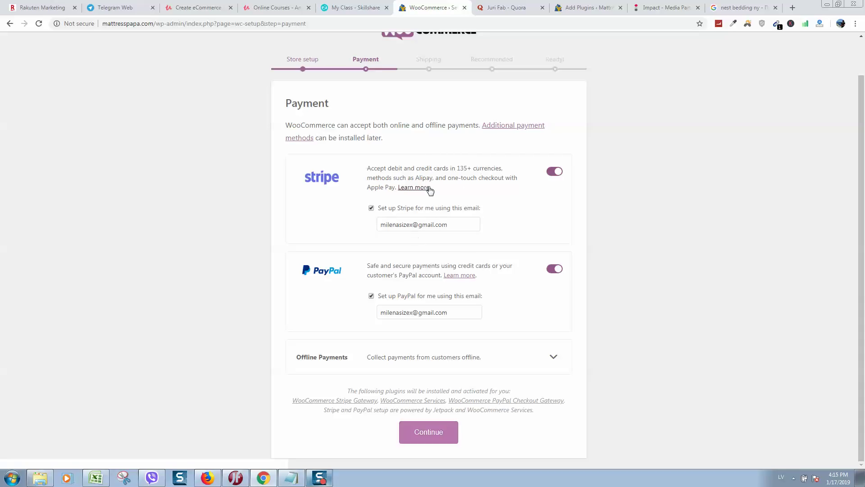
{"action": "left_click", "coordinate": [547, 358]}
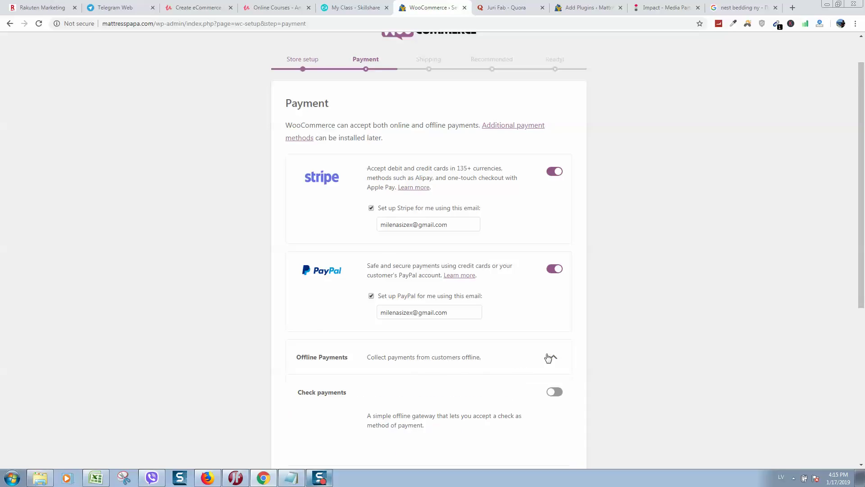
{"action": "scroll", "coordinate": [444, 353], "scroll_direction": "down", "scroll_amount": 2}
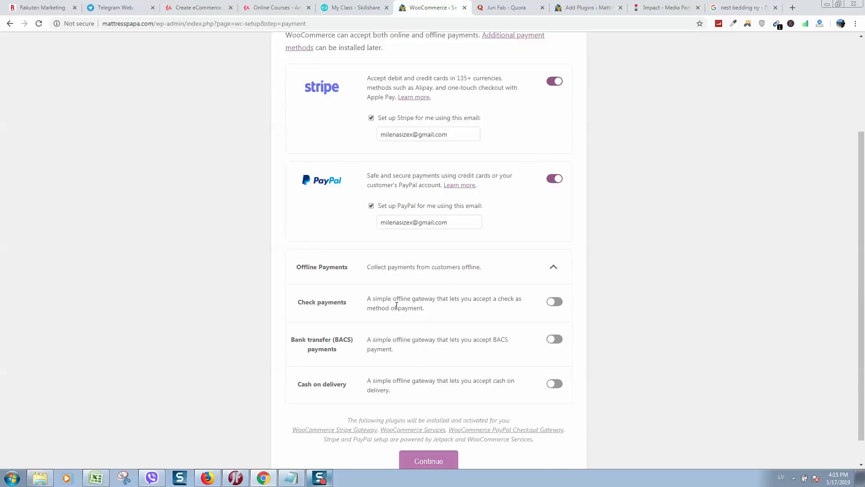
{"action": "left_click", "coordinate": [549, 383]}
{"action": "left_click", "coordinate": [557, 385]}
{"action": "left_click", "coordinate": [558, 304]}
{"action": "left_click", "coordinate": [557, 303]}
{"action": "left_click", "coordinate": [555, 341]}
{"action": "left_click", "coordinate": [556, 341]}
{"action": "scroll", "coordinate": [676, 328], "scroll_direction": "down", "scroll_amount": 1}
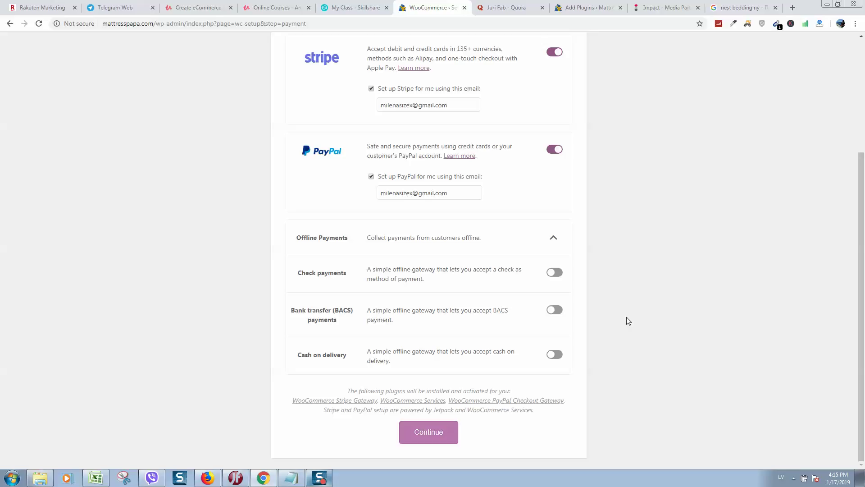
{"action": "left_click", "coordinate": [551, 242]}
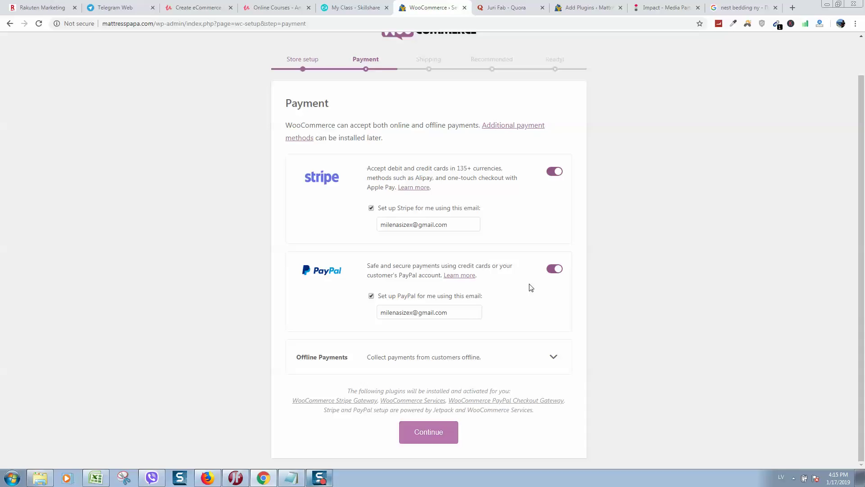
Enter a new business e-mail for PayPal and copy the same address into Stripe.
{"action": "left_click_drag", "start_coordinate": [450, 312], "coordinate": [386, 261]}
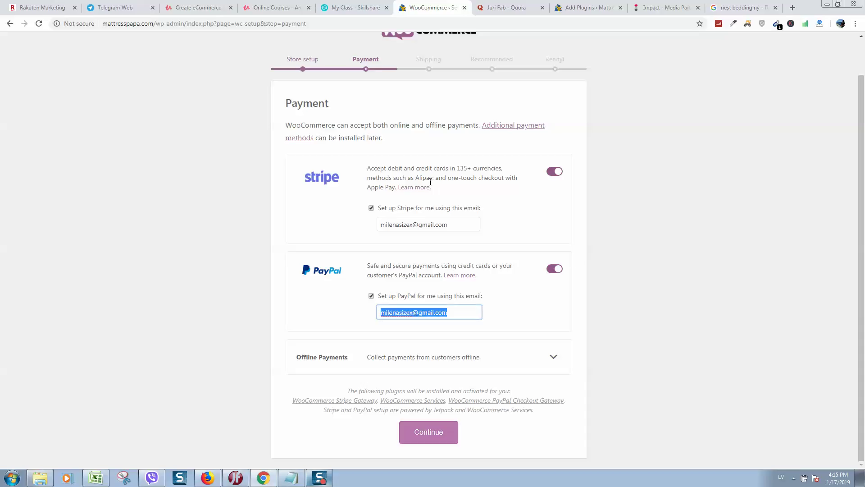
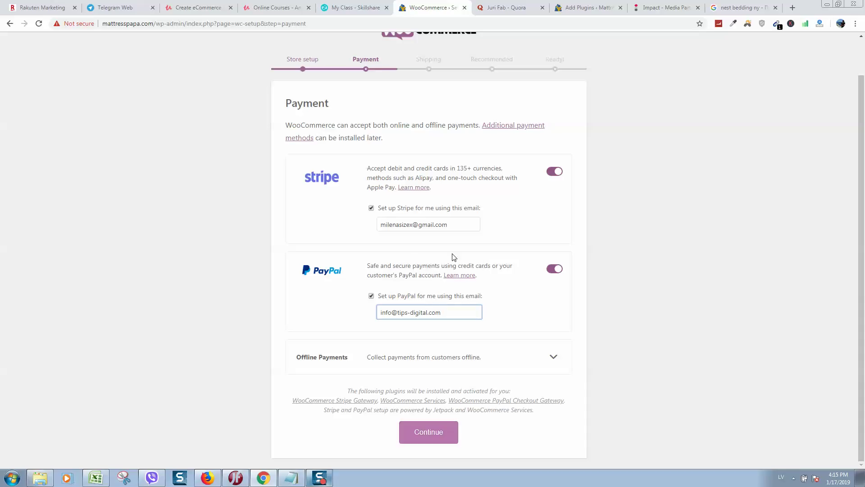
{"action": "left_click_drag", "start_coordinate": [448, 314], "coordinate": [378, 278]}
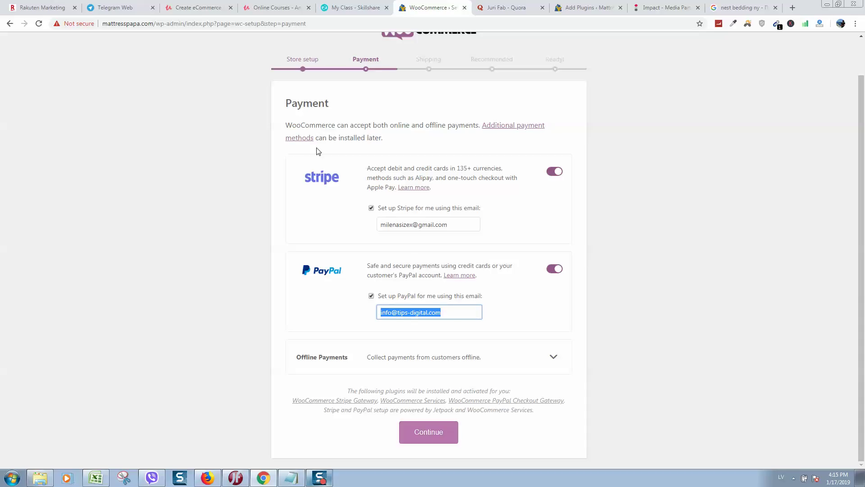
{"action": "key", "text": "ctrl+c"}
{"action": "triple_click", "coordinate": [448, 222]}
{"action": "key", "text": "ctrl+v"}
{"action": "left_click", "coordinate": [655, 205]}
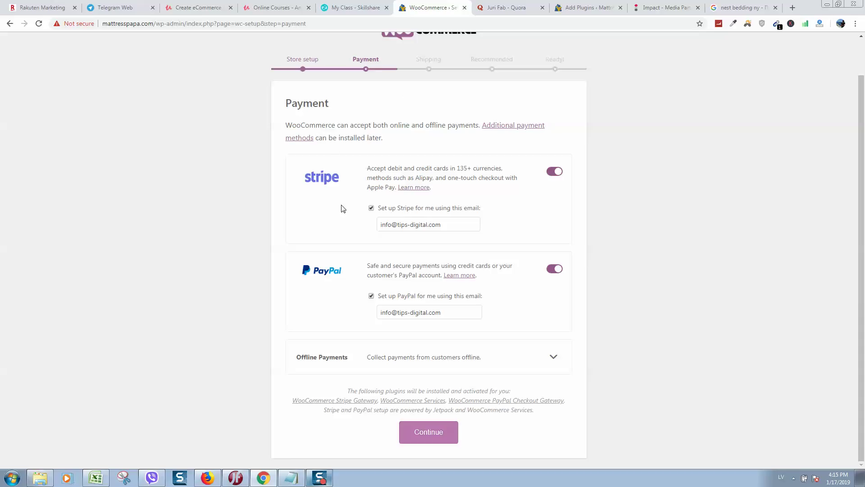
{"action": "left_click", "coordinate": [793, 8]}
Go to stripe.com in the new tab and open the Create your Stripe account page.
{"action": "type", "text": "stre"}
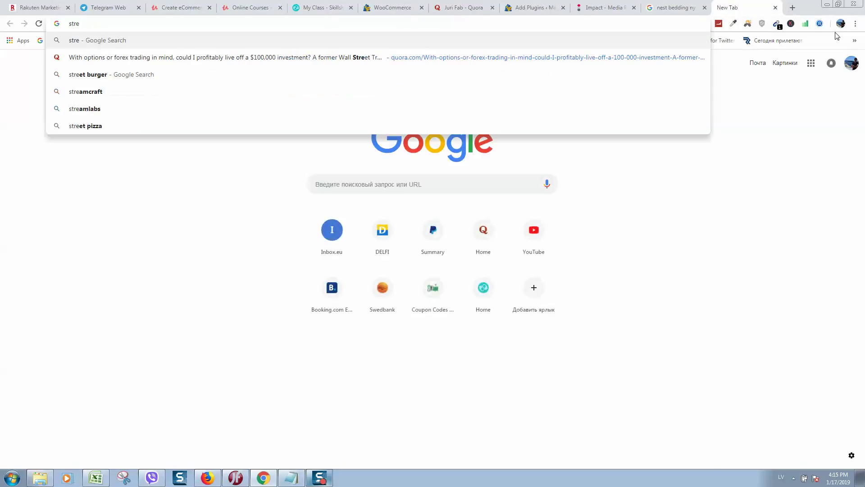
{"action": "key", "text": "BackSpace"}
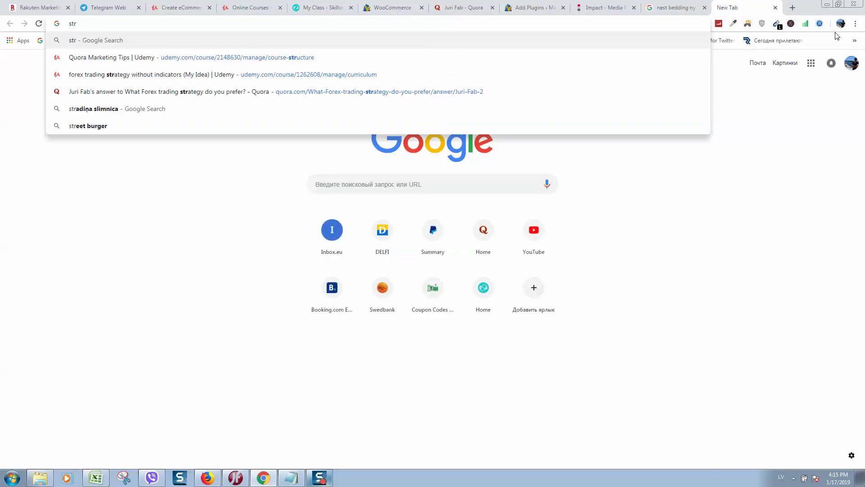
{"action": "type", "text": "ipe.com"}
{"action": "key", "text": "Return"}
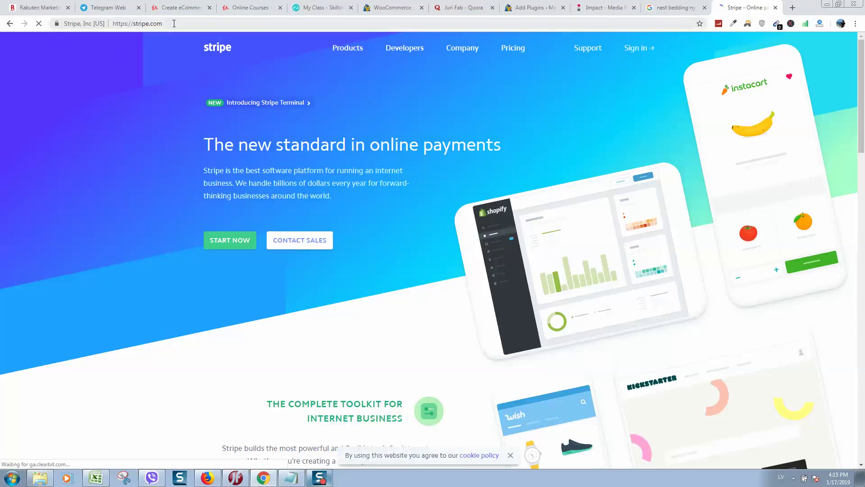
{"action": "left_click", "coordinate": [174, 24]}
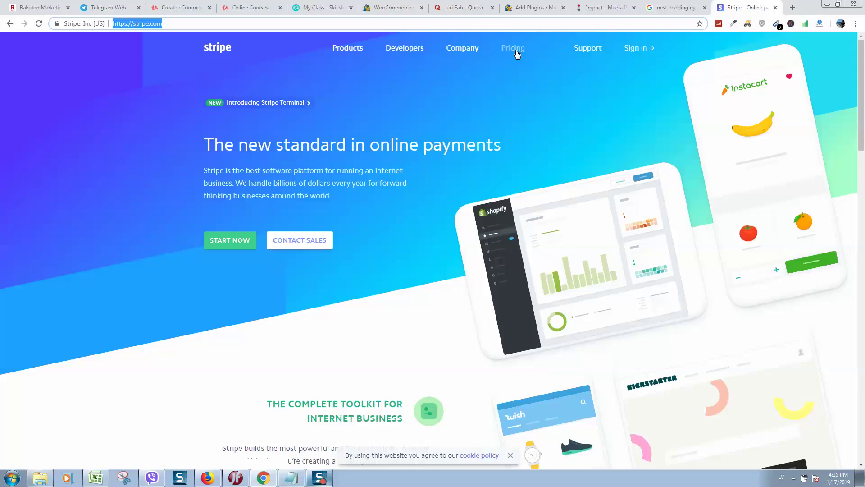
{"action": "left_click", "coordinate": [214, 243]}
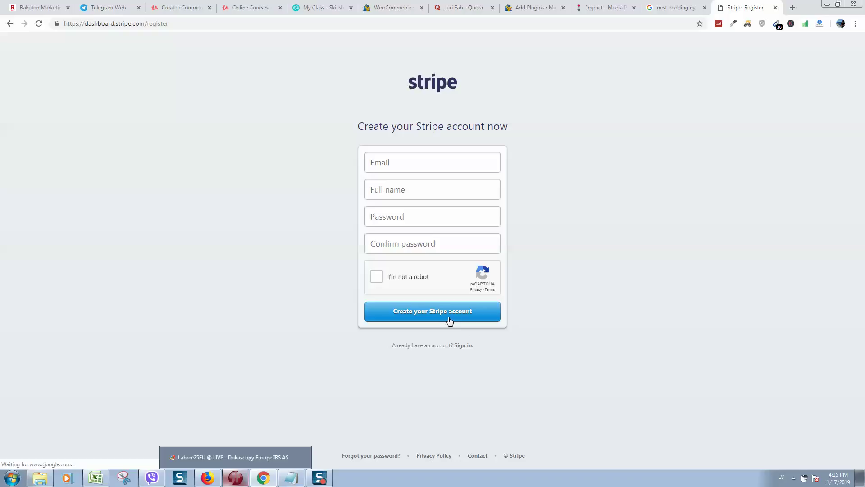
{"action": "left_click", "coordinate": [489, 28]}
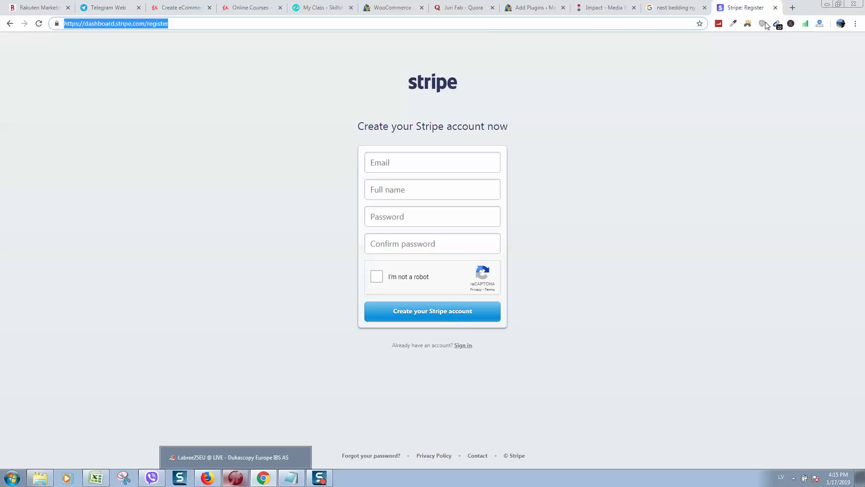
Load PayPal, open its account sign-up page, then close the PayPal tab.
{"action": "type", "text": "paypal.com"}
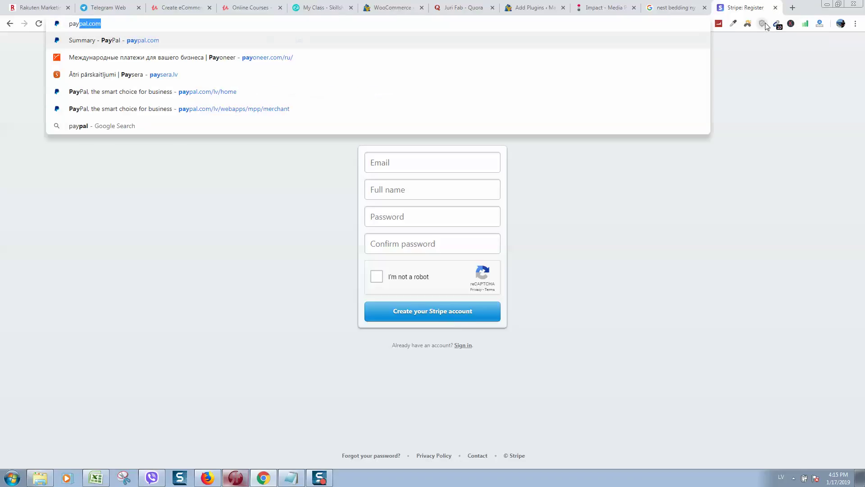
{"action": "key", "text": "Return"}
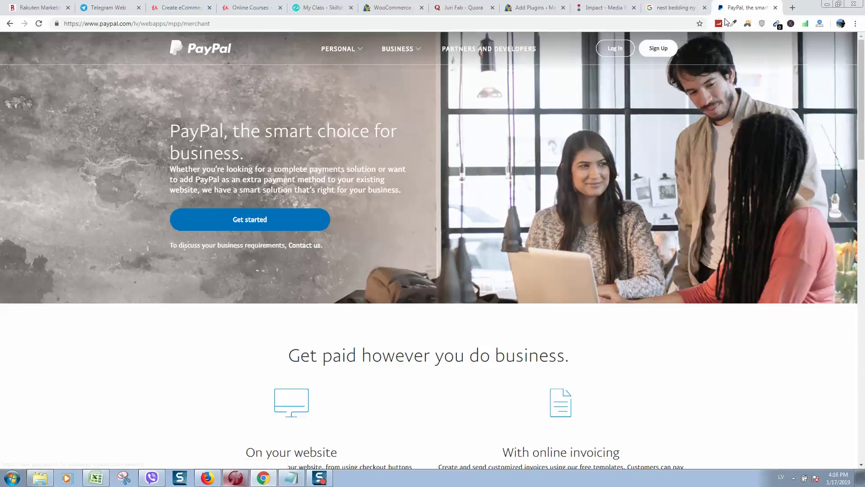
{"action": "left_click", "coordinate": [652, 52]}
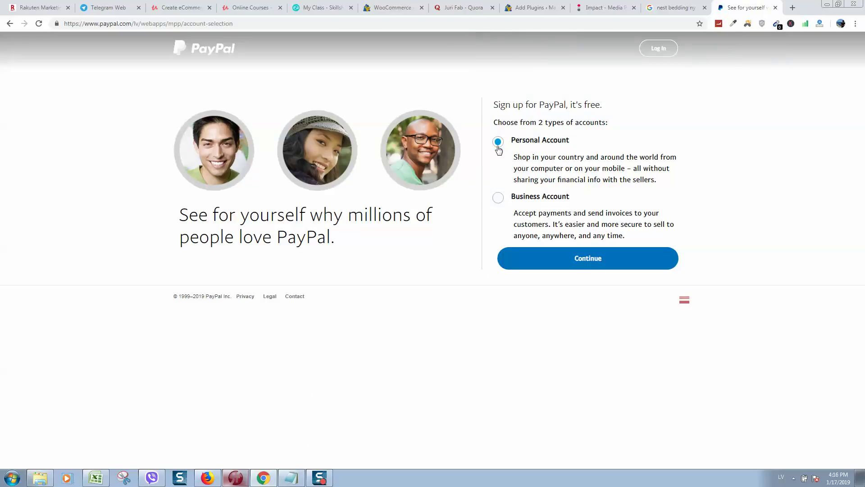
{"action": "left_click", "coordinate": [775, 8]}
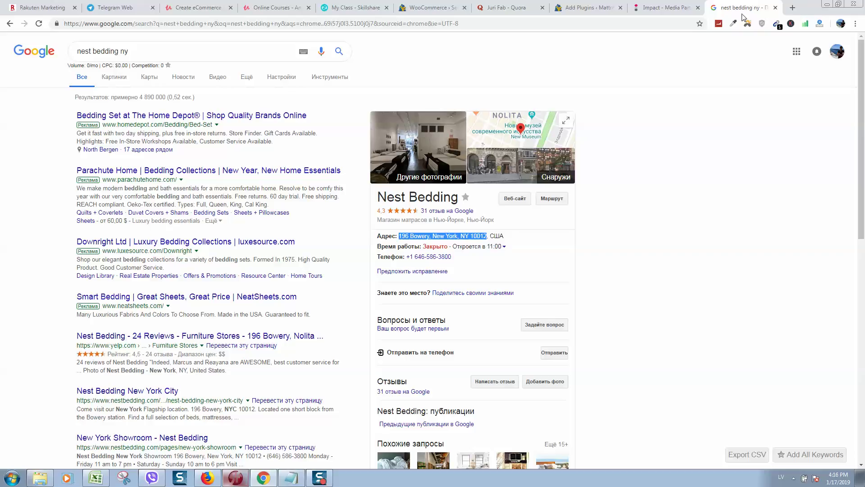
Close Google, return to the WooCommerce payment step, disable Stripe keeping PayPal, and continue.
{"action": "left_click", "coordinate": [776, 8]}
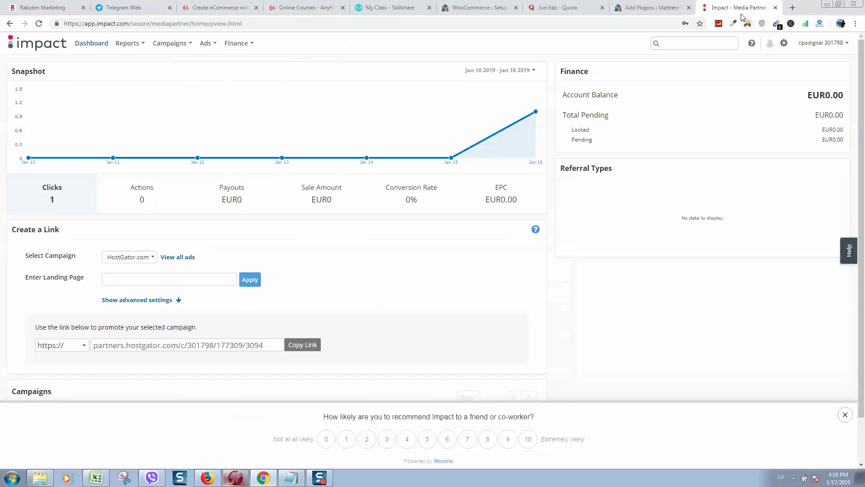
{"action": "left_click", "coordinate": [649, 8]}
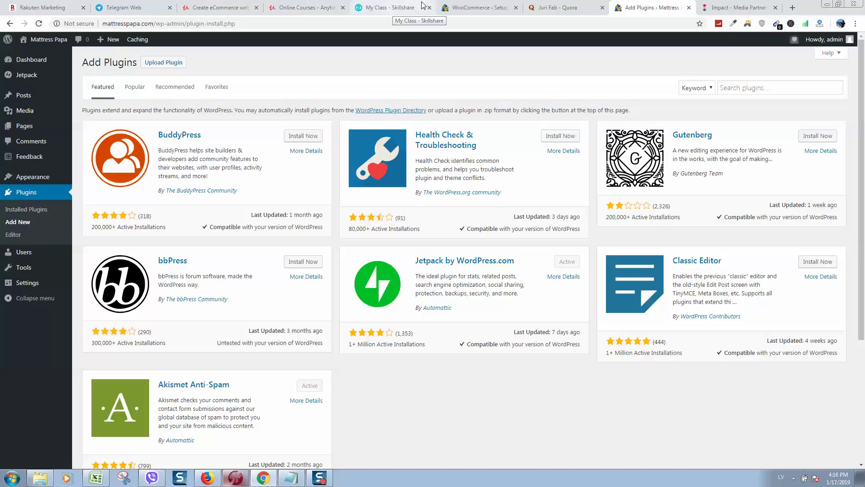
{"action": "left_click", "coordinate": [480, 8]}
{"action": "left_click_drag", "start_coordinate": [688, 252], "coordinate": [637, 261]}
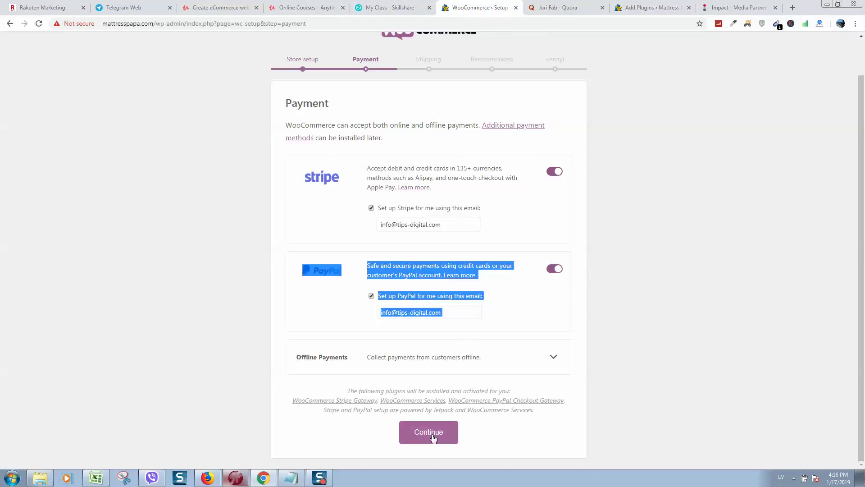
{"action": "left_click", "coordinate": [557, 171]}
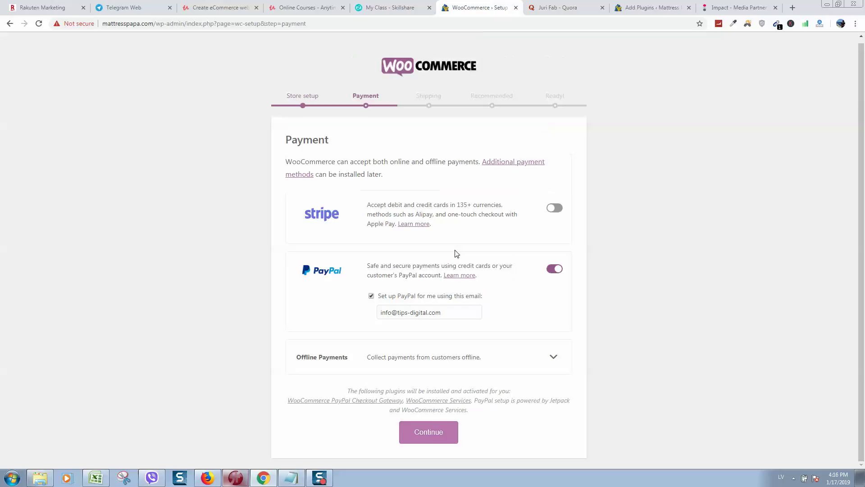
{"action": "left_click", "coordinate": [423, 437]}
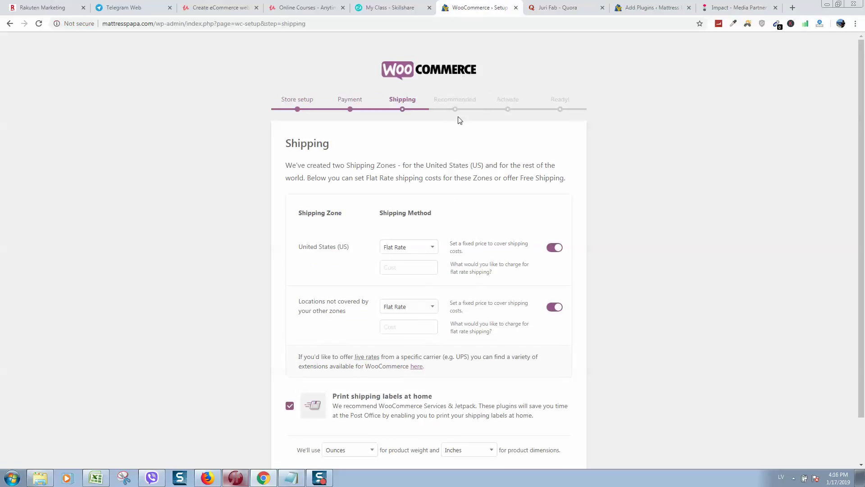
Switch off flat-rate shipping for both the United States and other locations zones.
{"action": "scroll", "coordinate": [453, 142], "scroll_direction": "down", "scroll_amount": 1}
{"action": "scroll", "coordinate": [389, 112], "scroll_direction": "down", "scroll_amount": 1}
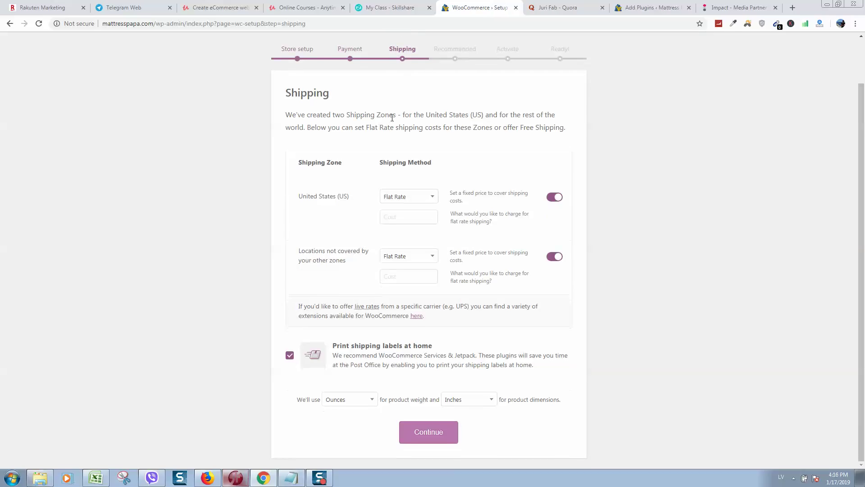
{"action": "left_click", "coordinate": [554, 199]}
{"action": "left_click", "coordinate": [550, 268]}
{"action": "left_click", "coordinate": [550, 266]}
{"action": "left_click", "coordinate": [556, 265]}
Set the product weight unit to Kilograms and continue to the Recommended step.
{"action": "left_click", "coordinate": [345, 400]}
{"action": "left_click", "coordinate": [353, 336]}
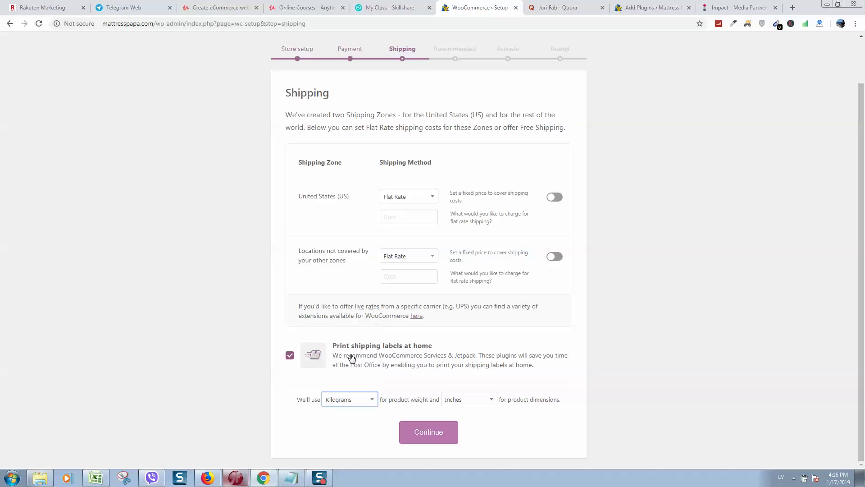
{"action": "left_click", "coordinate": [356, 400]}
{"action": "left_click", "coordinate": [348, 350]}
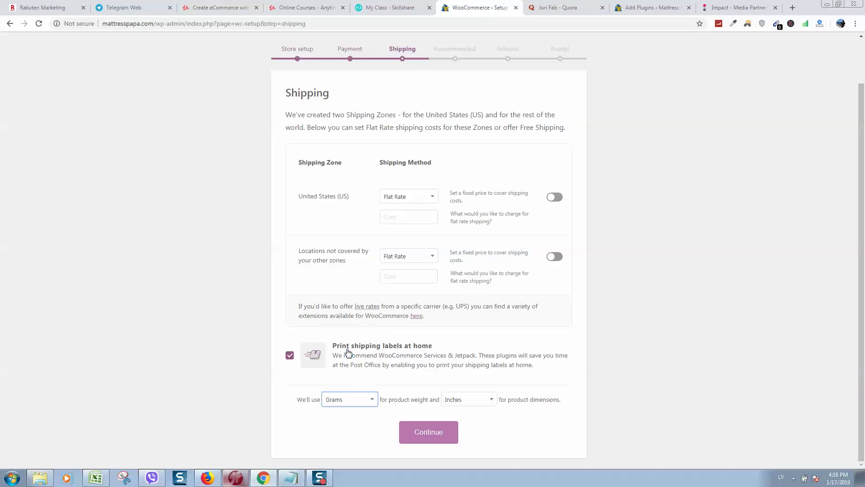
{"action": "left_click", "coordinate": [356, 405]}
{"action": "left_click", "coordinate": [360, 339]}
{"action": "left_click", "coordinate": [627, 404]}
{"action": "left_click", "coordinate": [443, 437]}
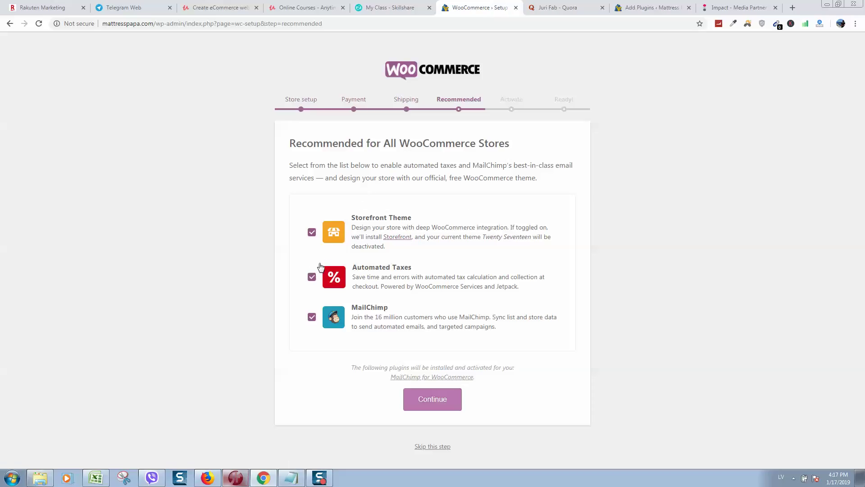
Untick Automated Taxes and MailChimp, keep Storefront Theme, and continue to Activate.
{"action": "left_click", "coordinate": [312, 277]}
{"action": "left_click", "coordinate": [312, 317]}
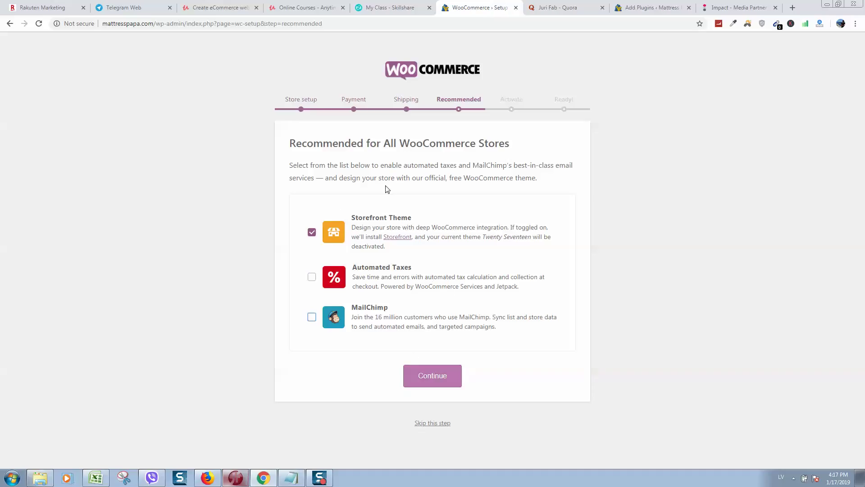
{"action": "left_click", "coordinate": [441, 382]}
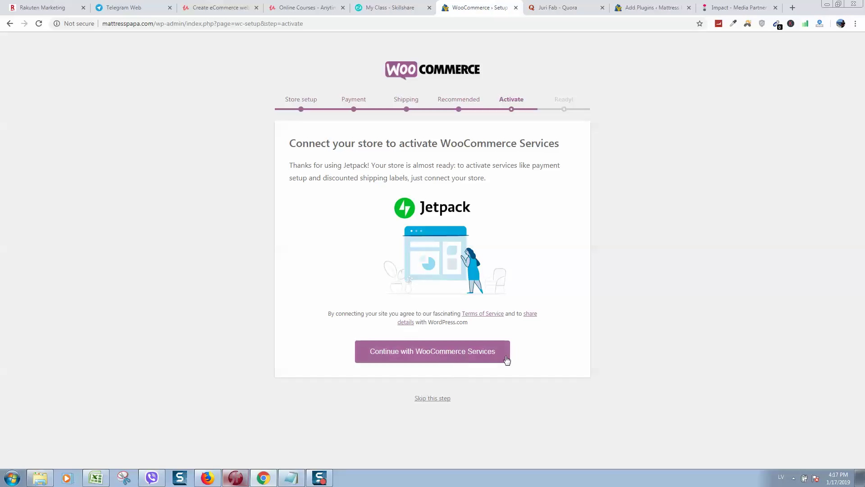
Continue with WooCommerce Services, then leave the Ready page for the admin Dashboard.
{"action": "left_click", "coordinate": [433, 364]}
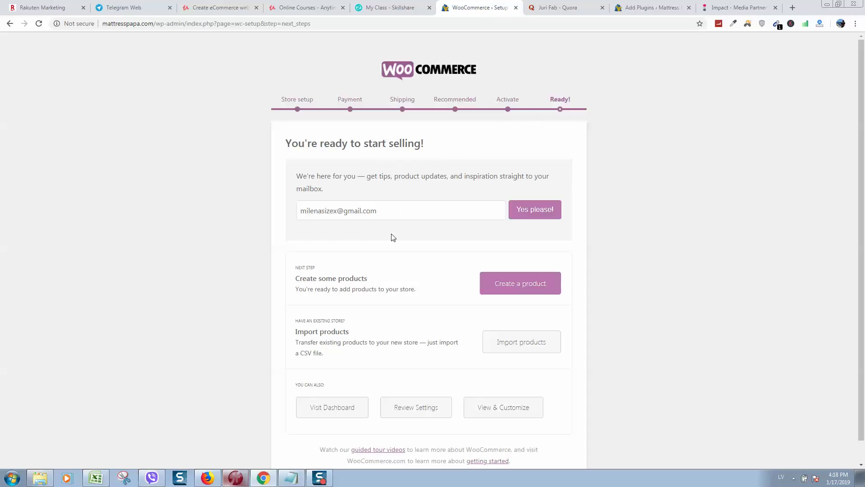
{"action": "scroll", "coordinate": [392, 238], "scroll_direction": "down", "scroll_amount": 1}
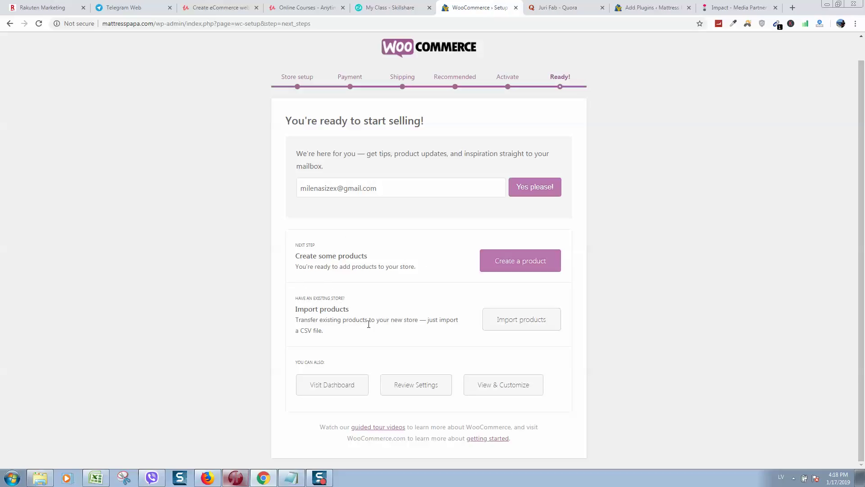
{"action": "left_click_drag", "start_coordinate": [299, 306], "coordinate": [644, 287]}
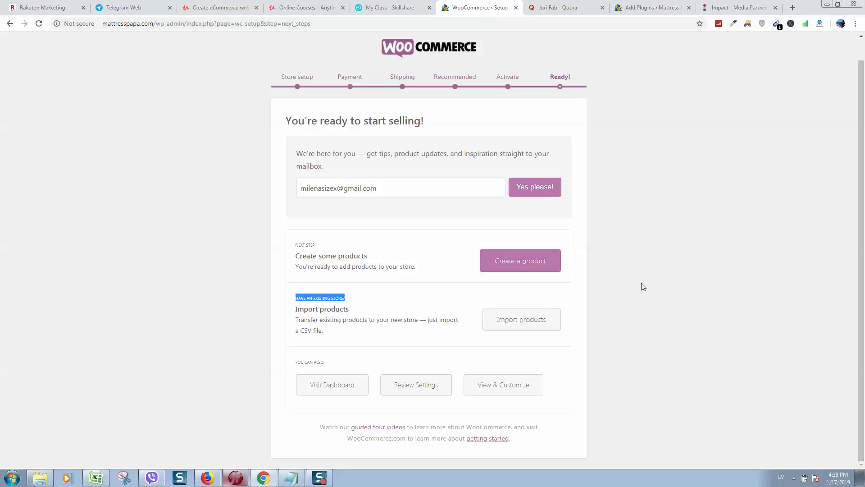
{"action": "left_click", "coordinate": [400, 297]}
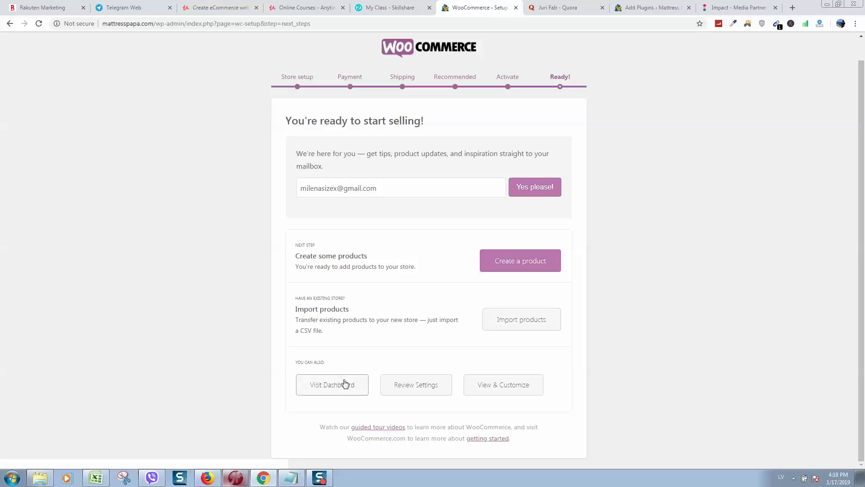
{"action": "left_click", "coordinate": [352, 394]}
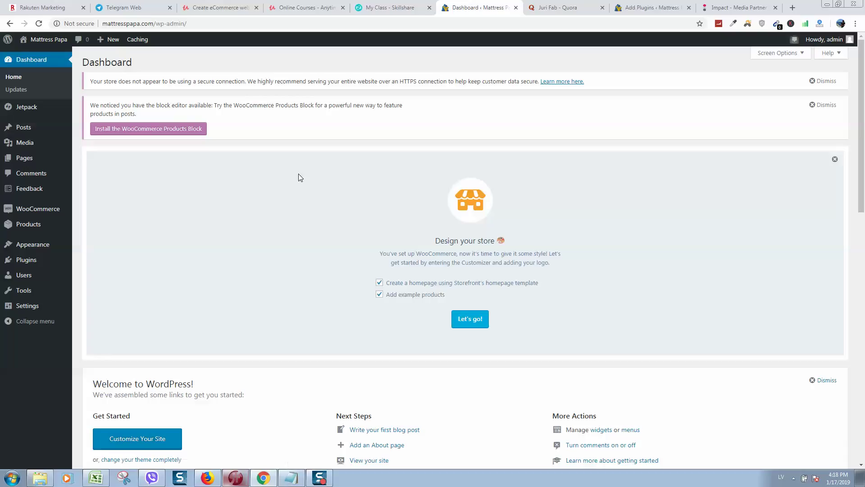
Open the WooCommerce Orders page from the sidebar, then go to WooCommerce Settings.
{"action": "scroll", "coordinate": [317, 153], "scroll_direction": "down", "scroll_amount": 5}
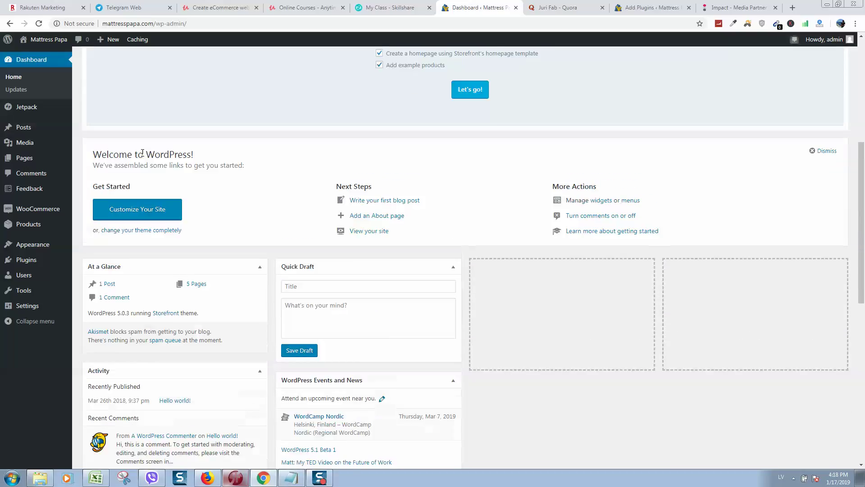
{"action": "scroll", "coordinate": [329, 183], "scroll_direction": "up", "scroll_amount": 6}
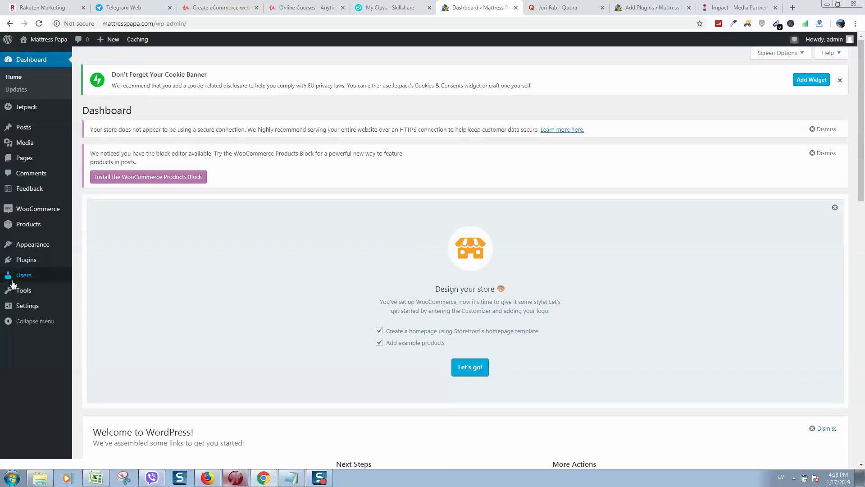
{"action": "mouse_move", "coordinate": [27, 210]}
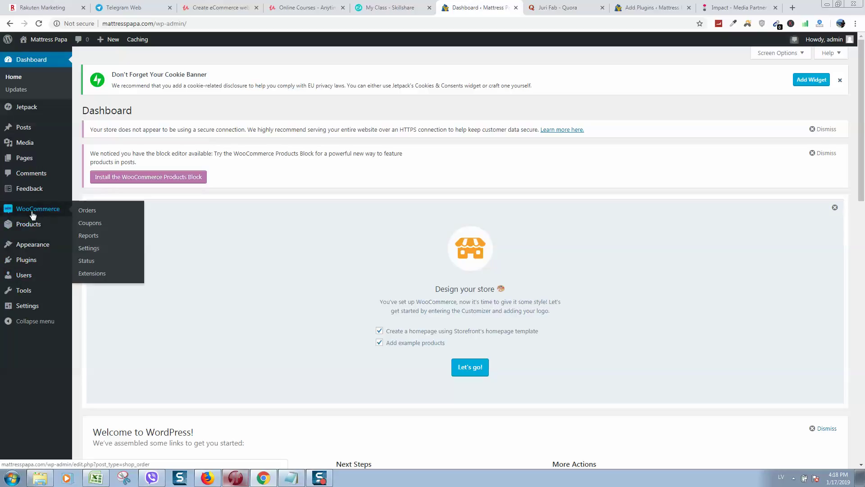
{"action": "left_click", "coordinate": [31, 212]}
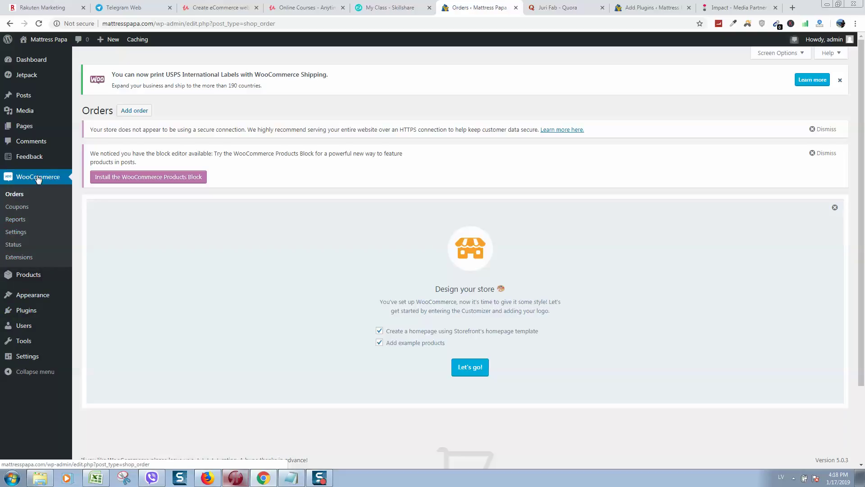
{"action": "left_click", "coordinate": [18, 232]}
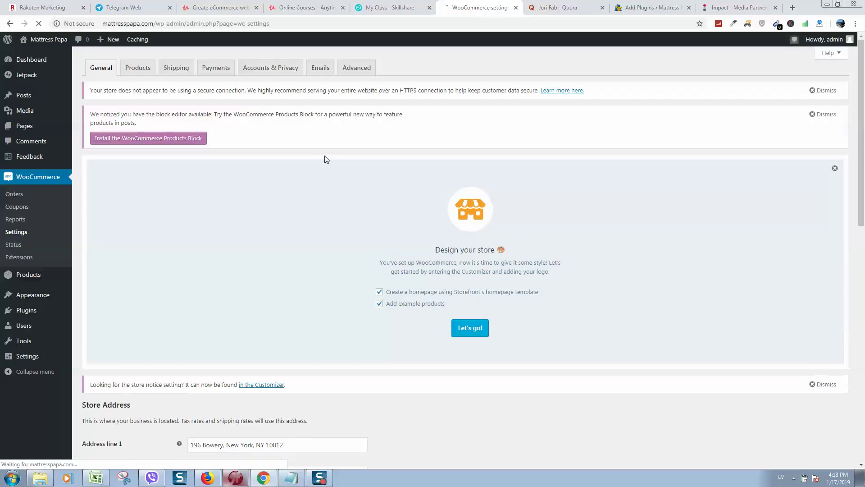
Review the General and Products settings, then view the Payments tab's payment methods.
{"action": "scroll", "coordinate": [318, 196], "scroll_direction": "down", "scroll_amount": 3}
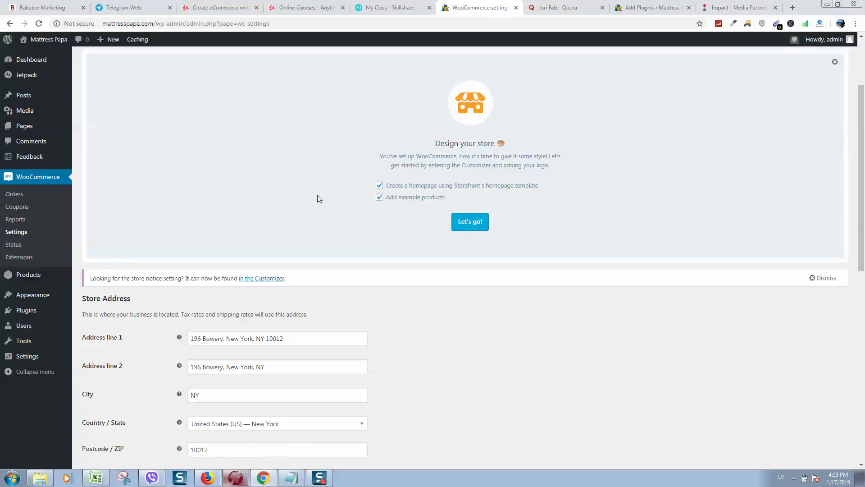
{"action": "scroll", "coordinate": [280, 206], "scroll_direction": "down", "scroll_amount": 9}
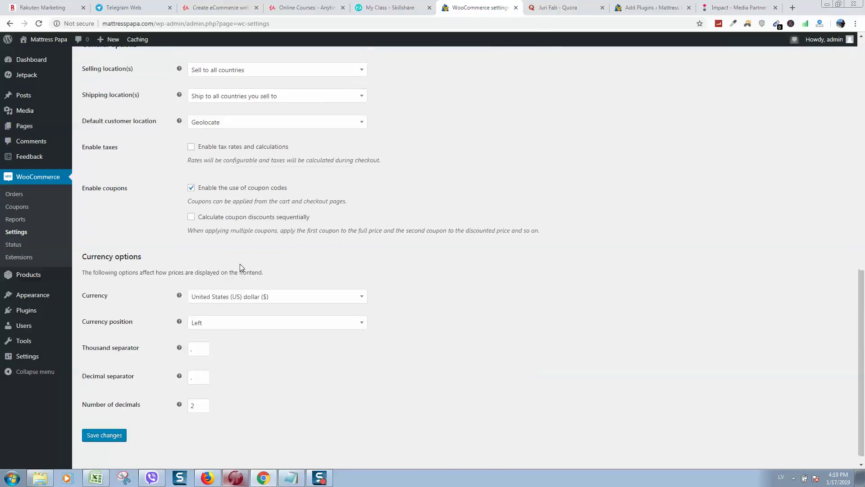
{"action": "scroll", "coordinate": [233, 281], "scroll_direction": "up", "scroll_amount": 12}
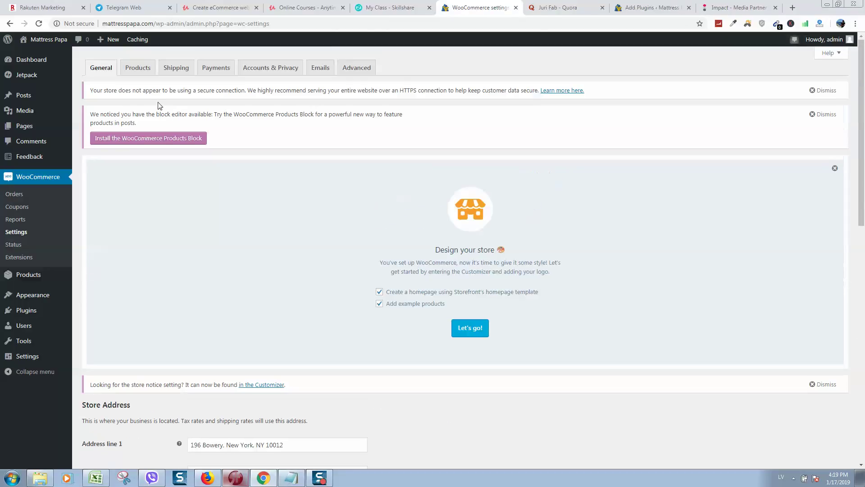
{"action": "left_click", "coordinate": [146, 76]}
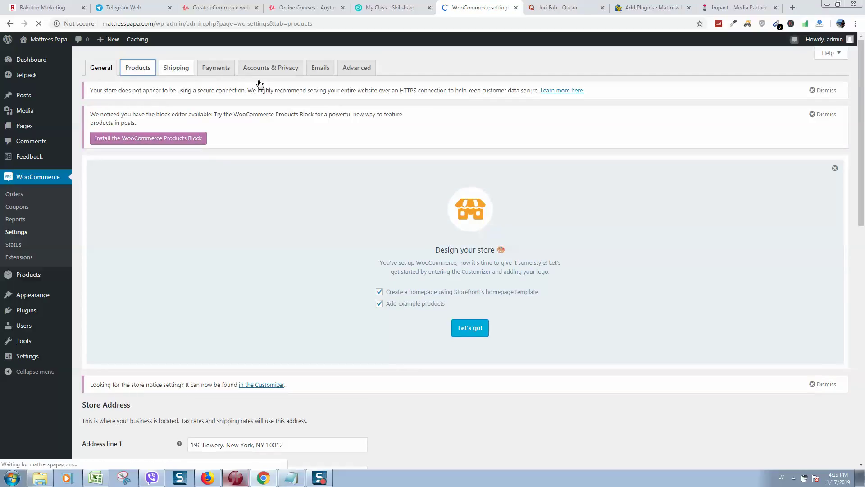
{"action": "left_click", "coordinate": [219, 72]}
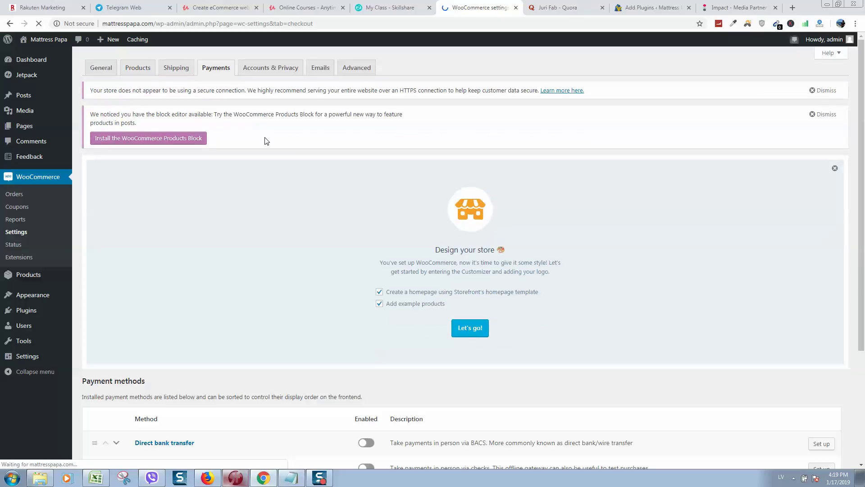
{"action": "scroll", "coordinate": [277, 163], "scroll_direction": "down", "scroll_amount": 3}
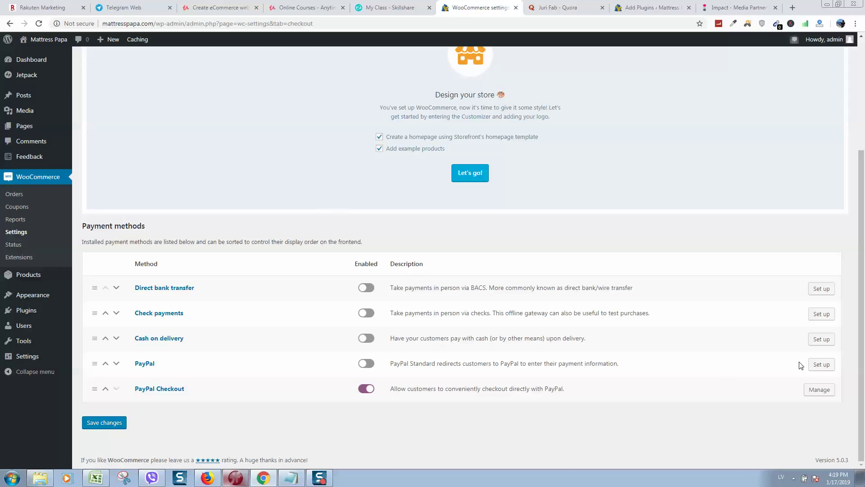
{"action": "scroll", "coordinate": [468, 342], "scroll_direction": "up", "scroll_amount": 3}
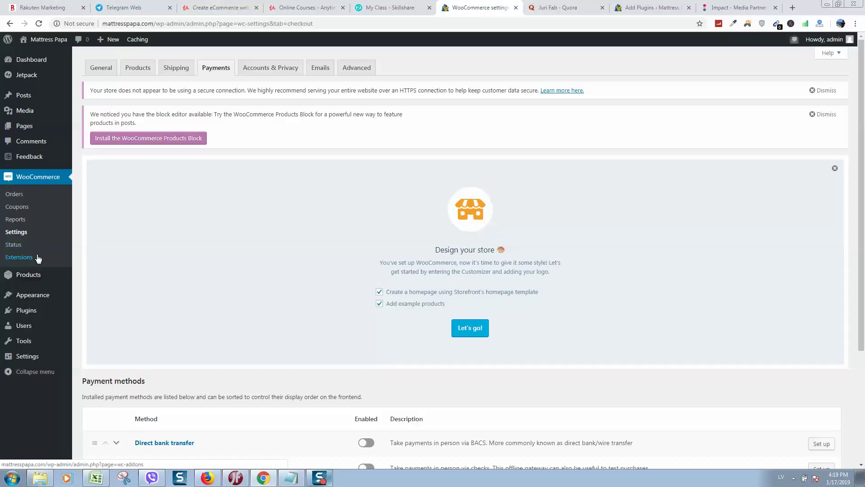
Go to Plugins > Add New and browse the Featured plugin listing.
{"action": "left_click", "coordinate": [28, 312]}
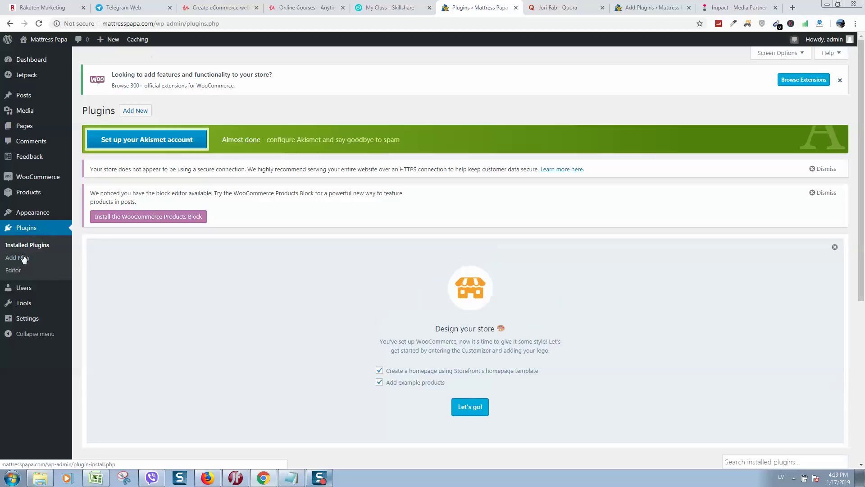
{"action": "left_click", "coordinate": [23, 259]}
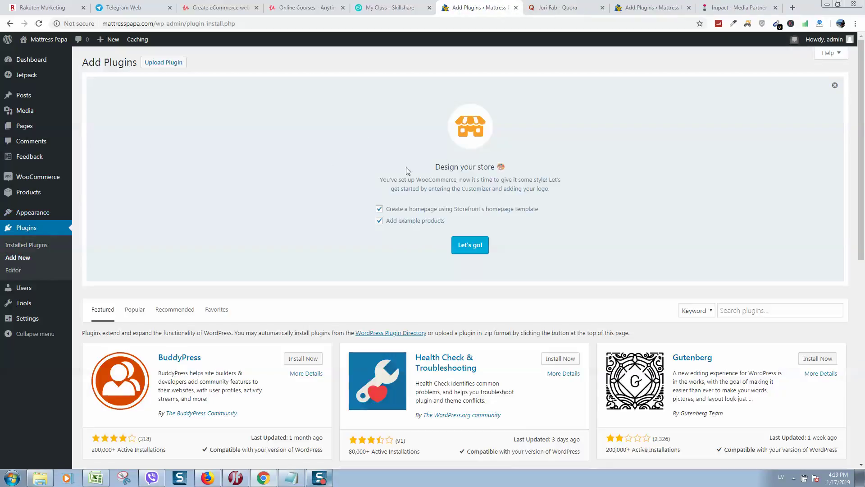
{"action": "scroll", "coordinate": [293, 149], "scroll_direction": "down", "scroll_amount": 5}
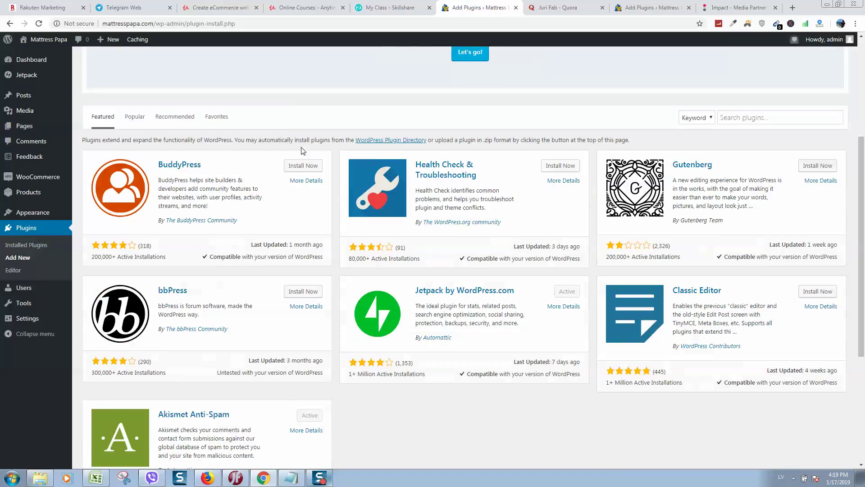